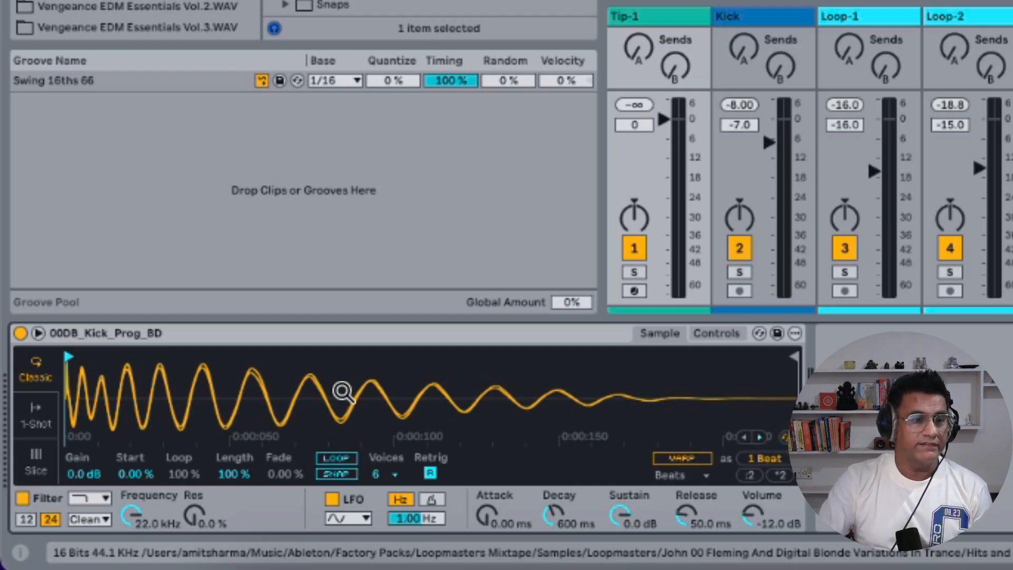
Reverse the kick sample in the sample editor, then reverse it again to restore its original direction
right_click(342, 391)
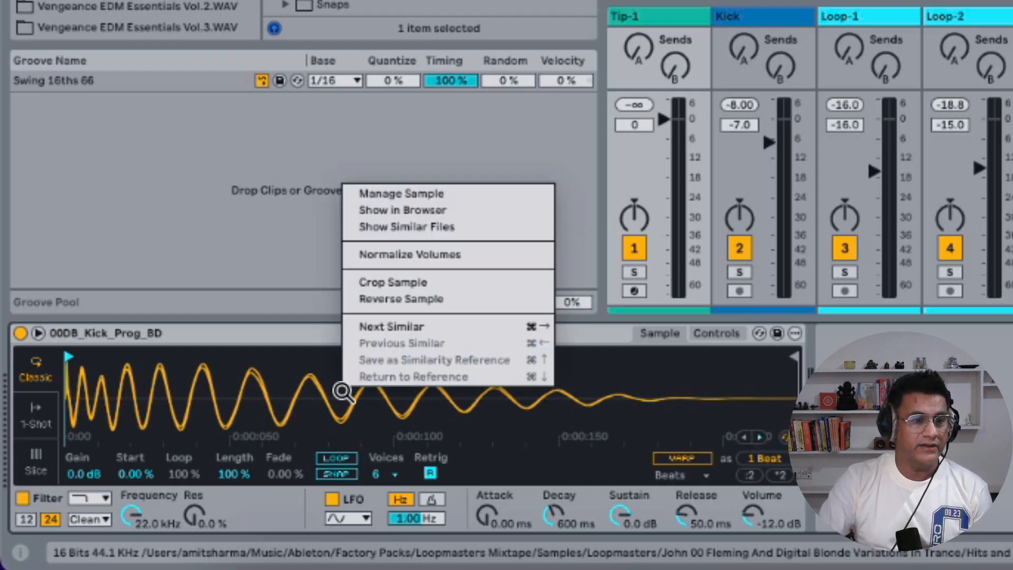
left_click(457, 307)
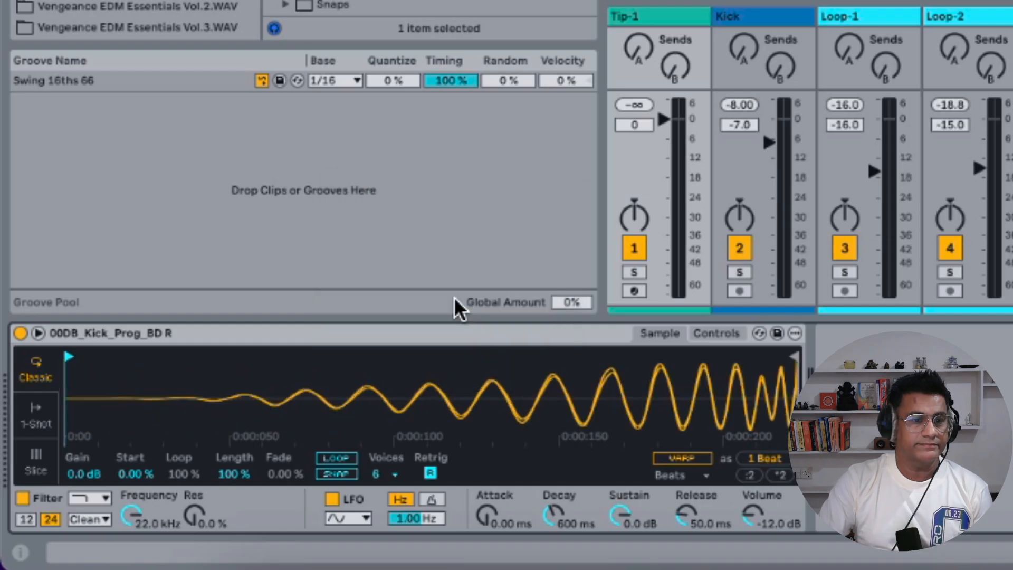
right_click(415, 394)
left_click(476, 306)
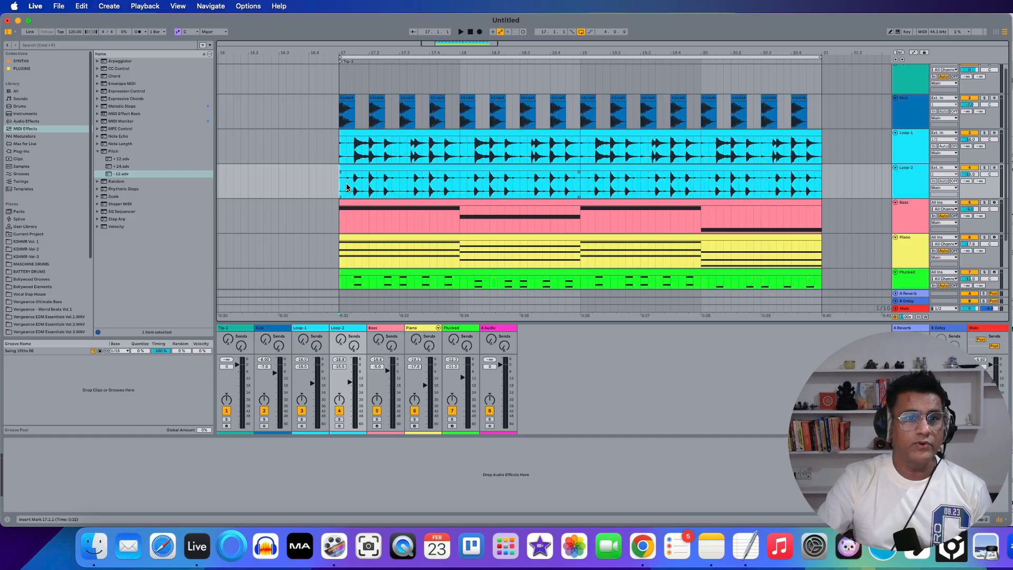
Stop playback and open the file manager's list of files referenced by the current set, widening the Name column
key("space")
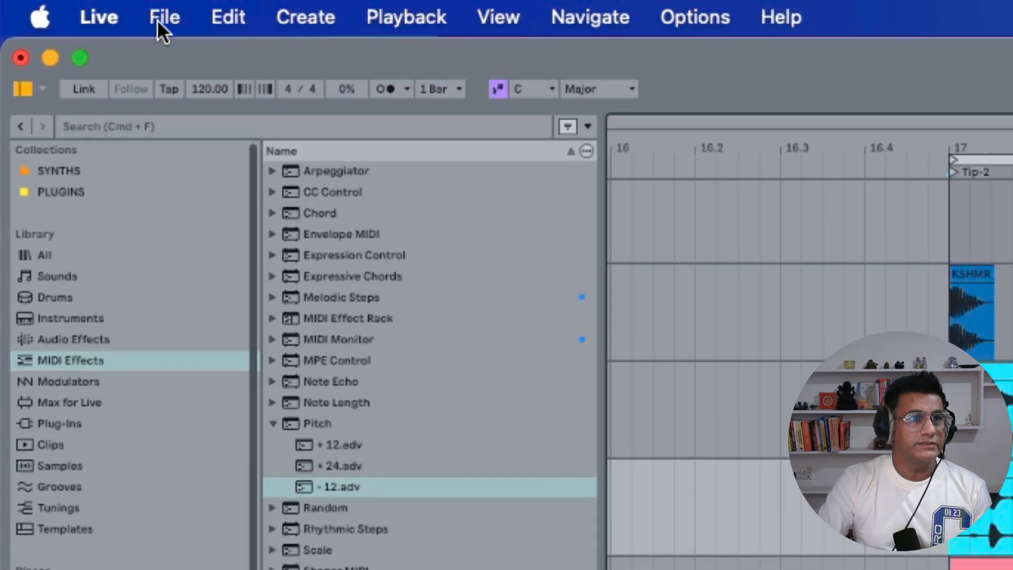
left_click(57, 6)
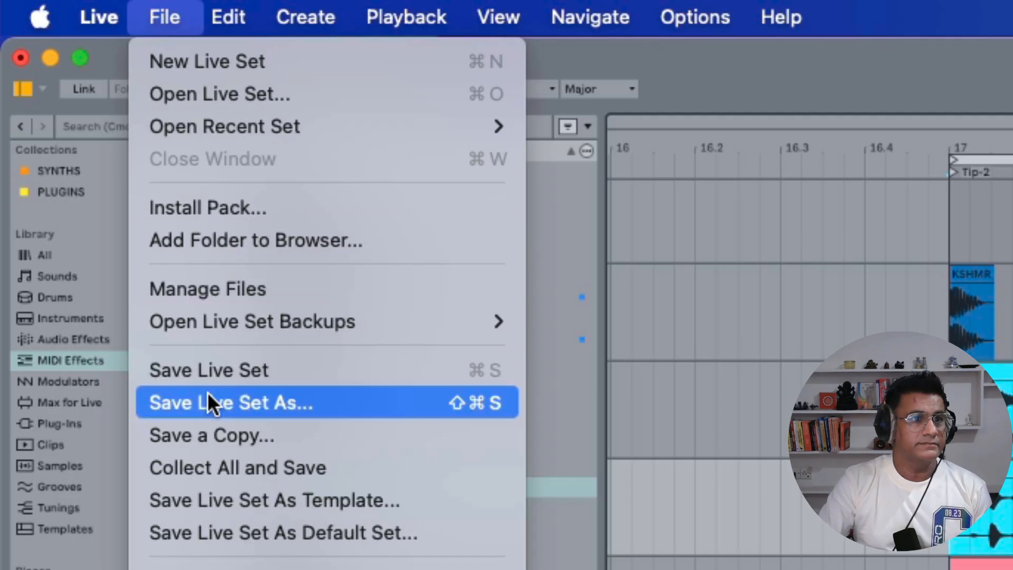
left_click(217, 289)
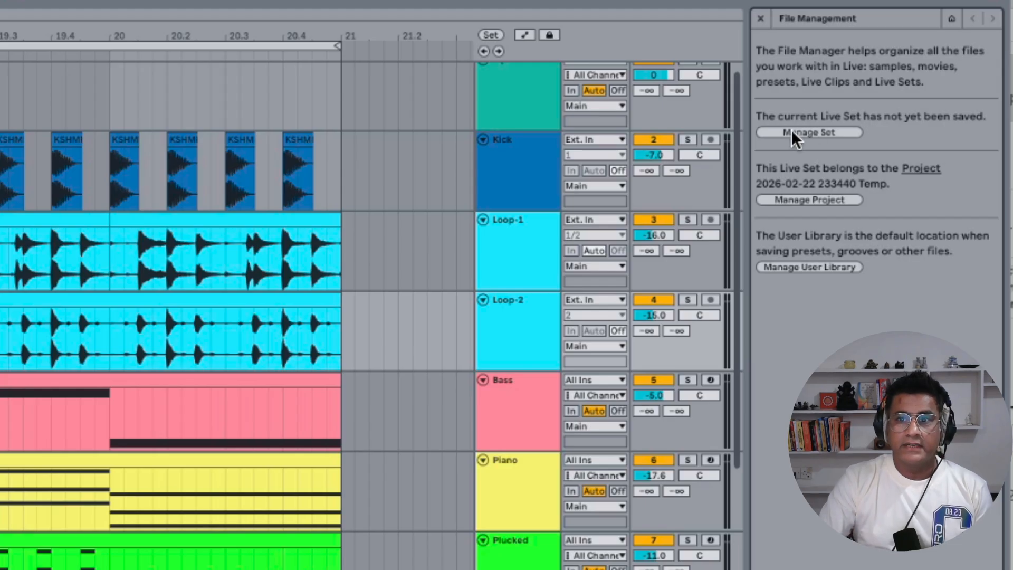
left_click(821, 131)
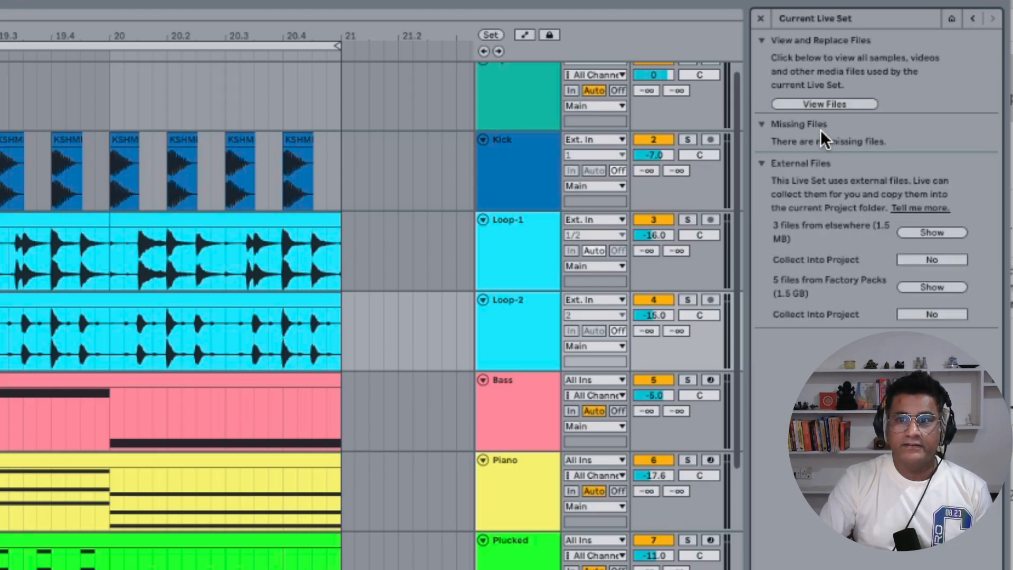
left_click(839, 103)
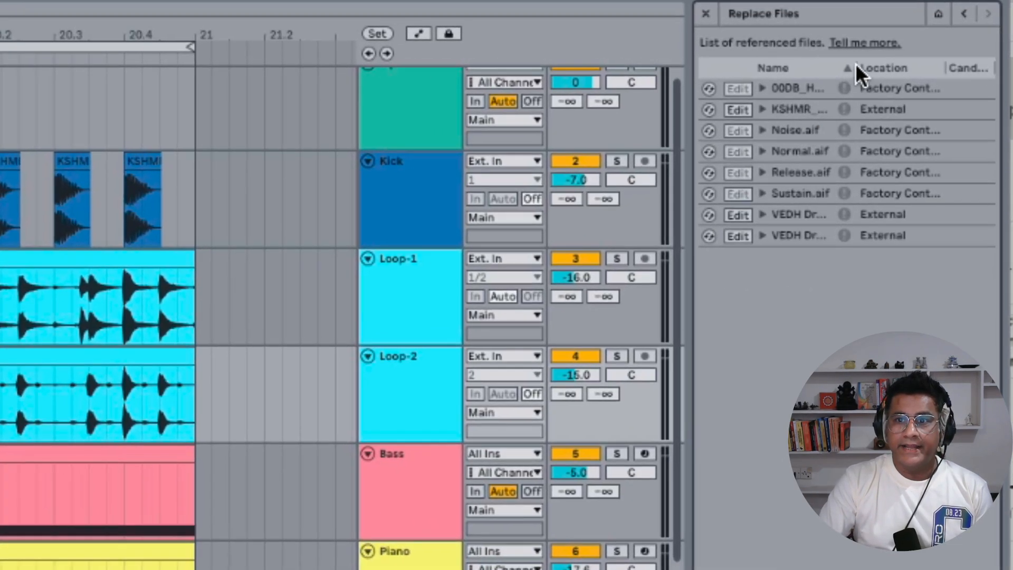
left_click_drag(855, 64, 947, 68)
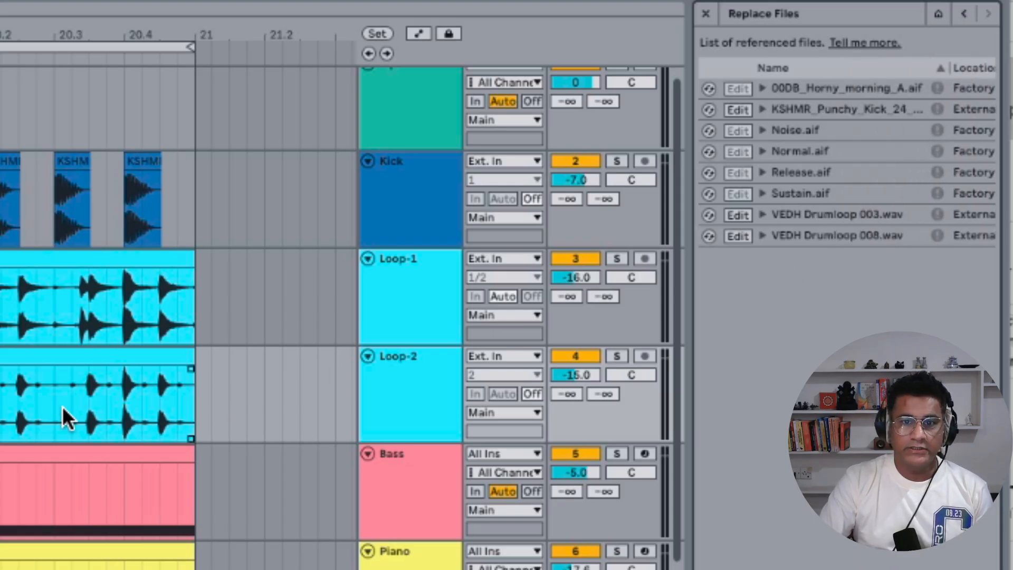
Enable hot-swap for the KSHMR Punchy kick sample in the referenced files list
scroll(64, 348, "down", 2)
scroll(63, 345, "up", 1)
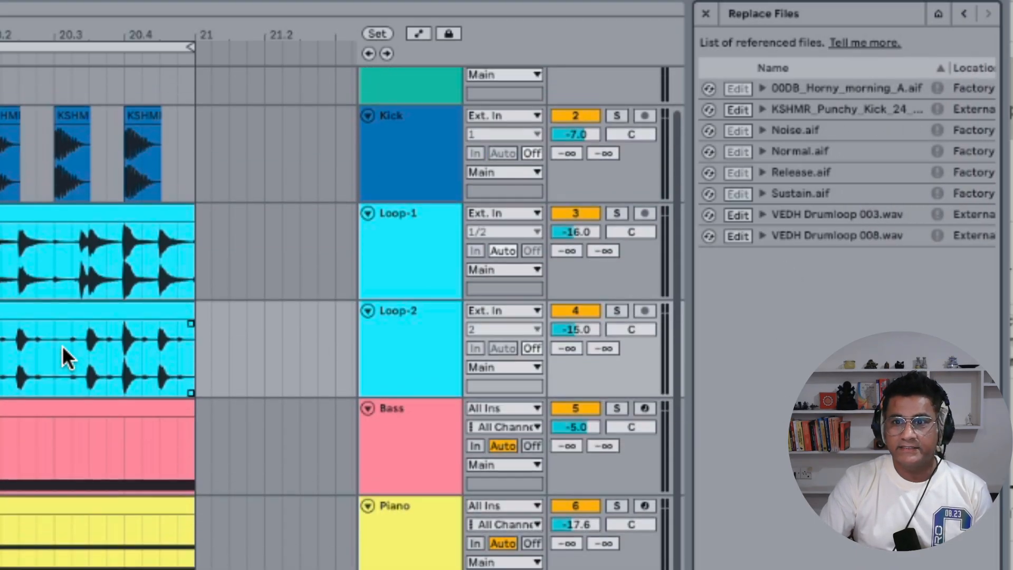
left_click(897, 111)
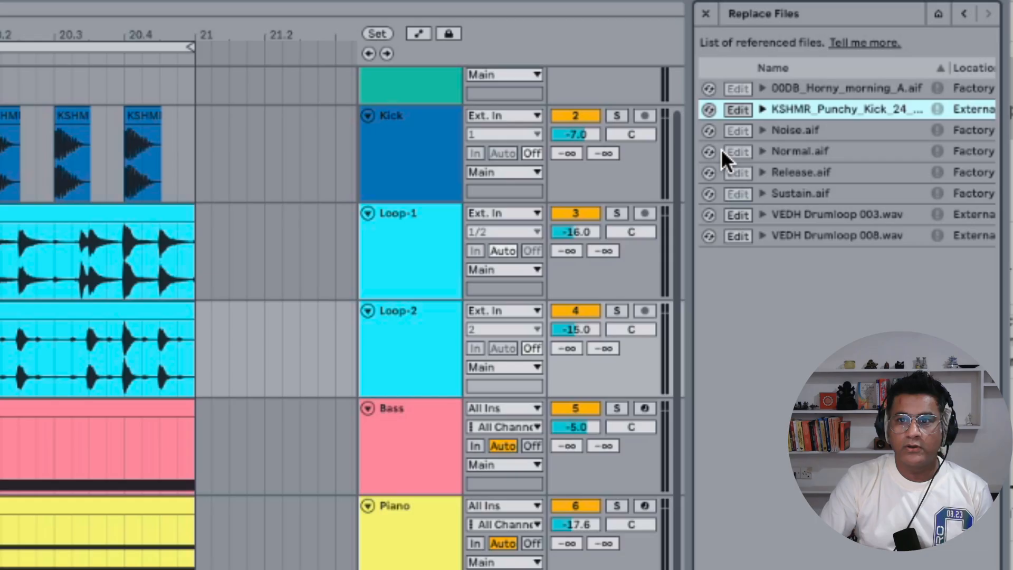
left_click(709, 109)
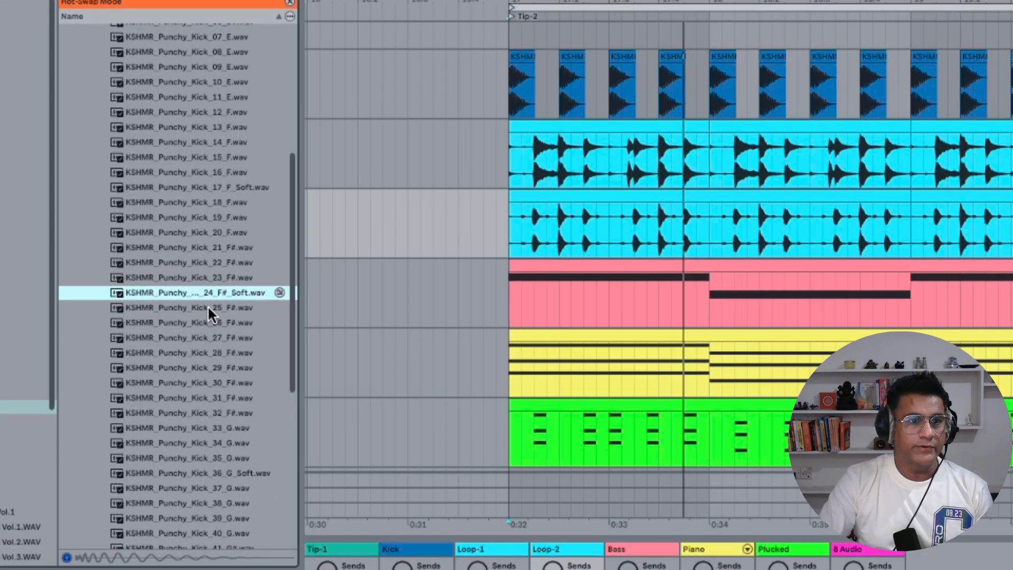
Audition successive KSHMR Punchy kick samples by swapping each in, ending with KSHMR_Punchy_Kick_39
double_click(207, 307)
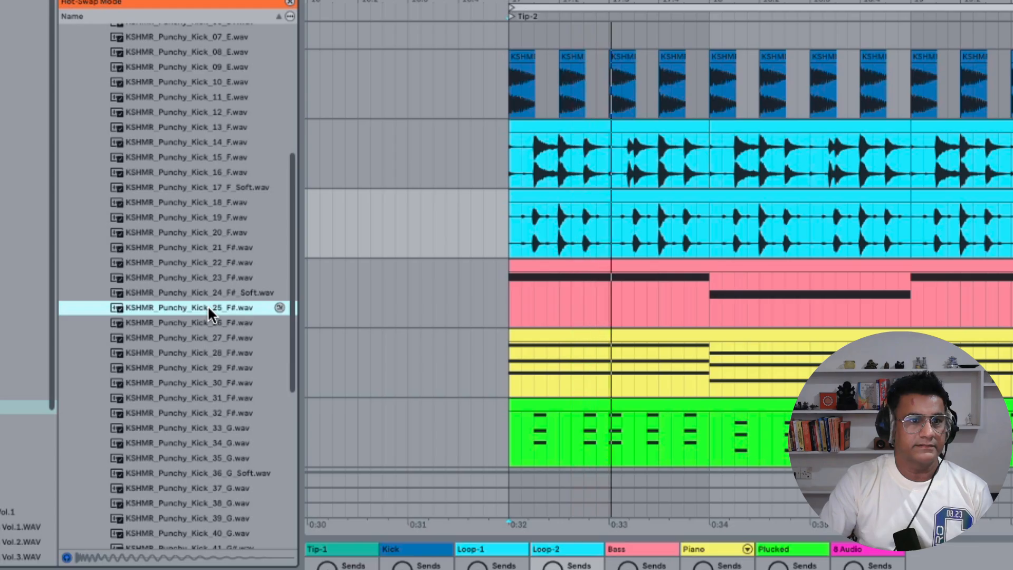
double_click(203, 321)
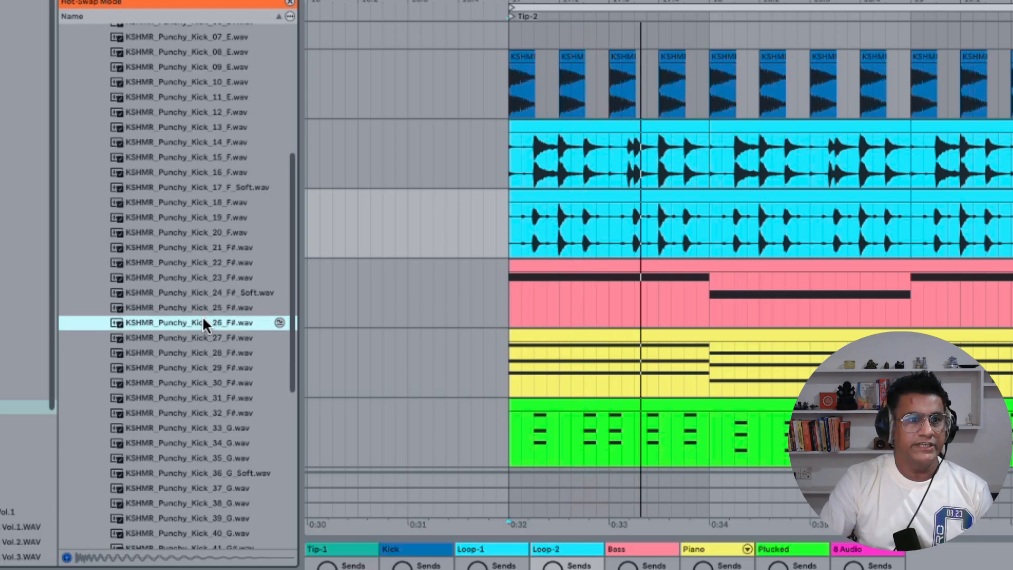
double_click(195, 365)
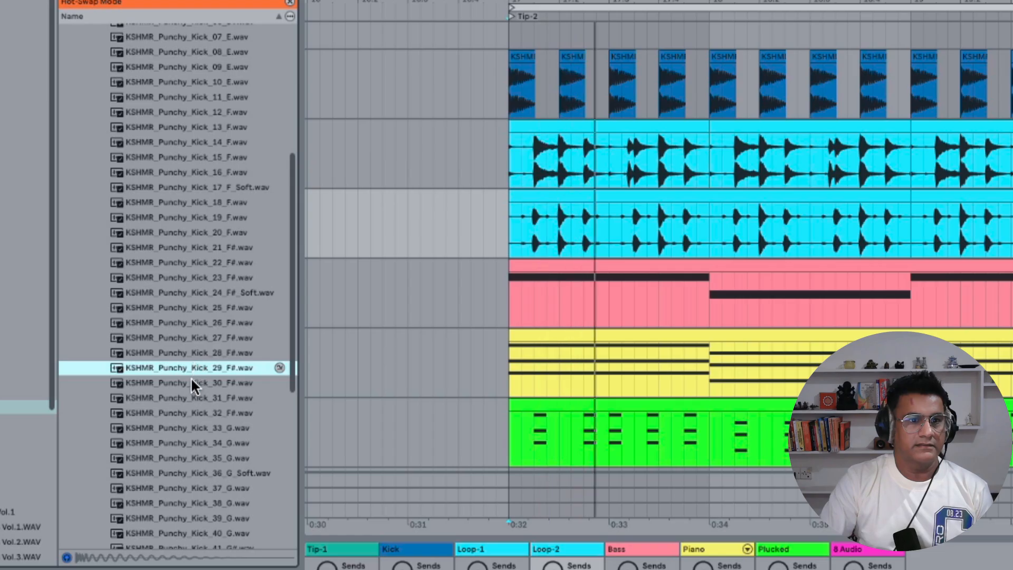
double_click(191, 380)
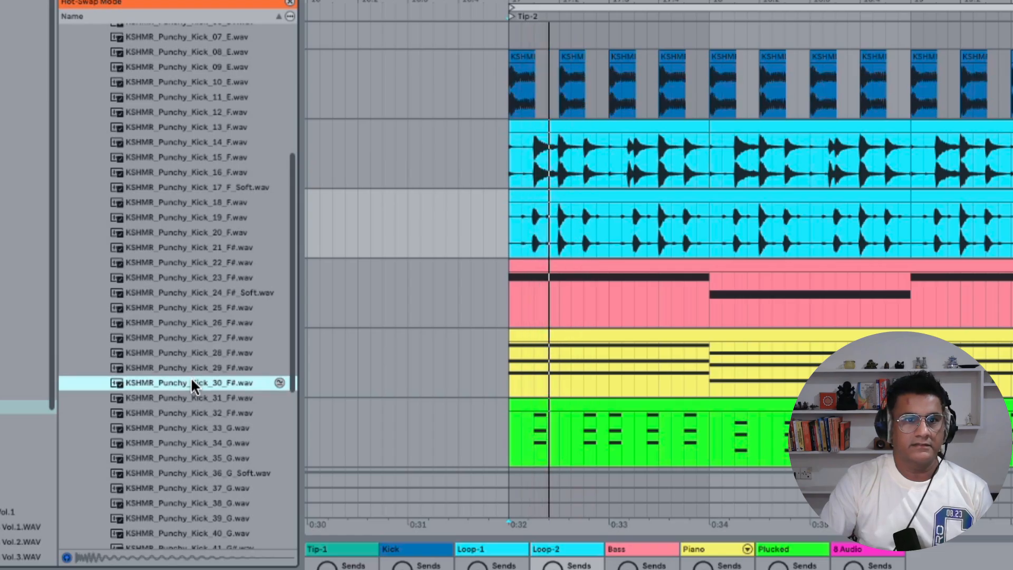
double_click(191, 412)
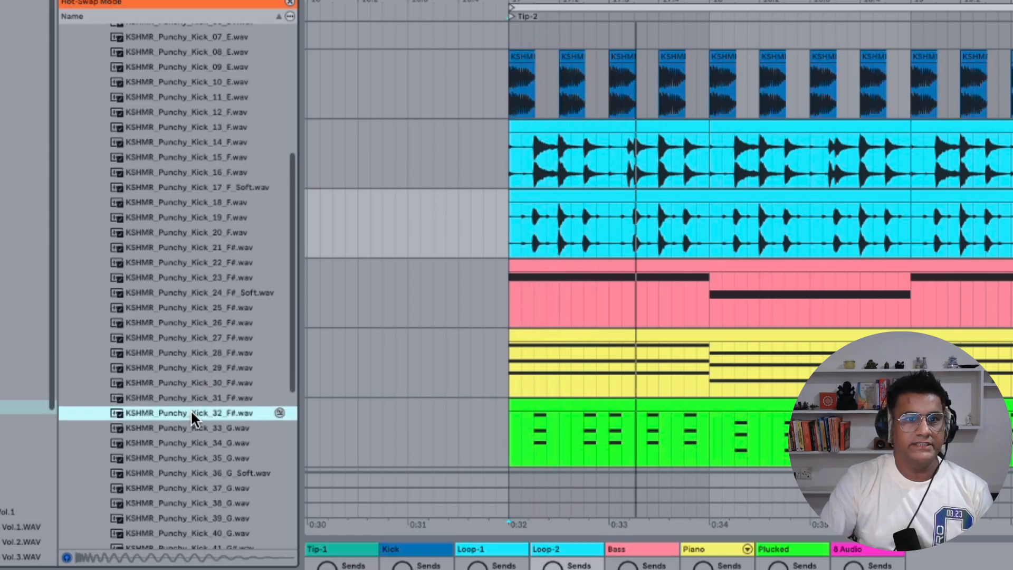
double_click(193, 458)
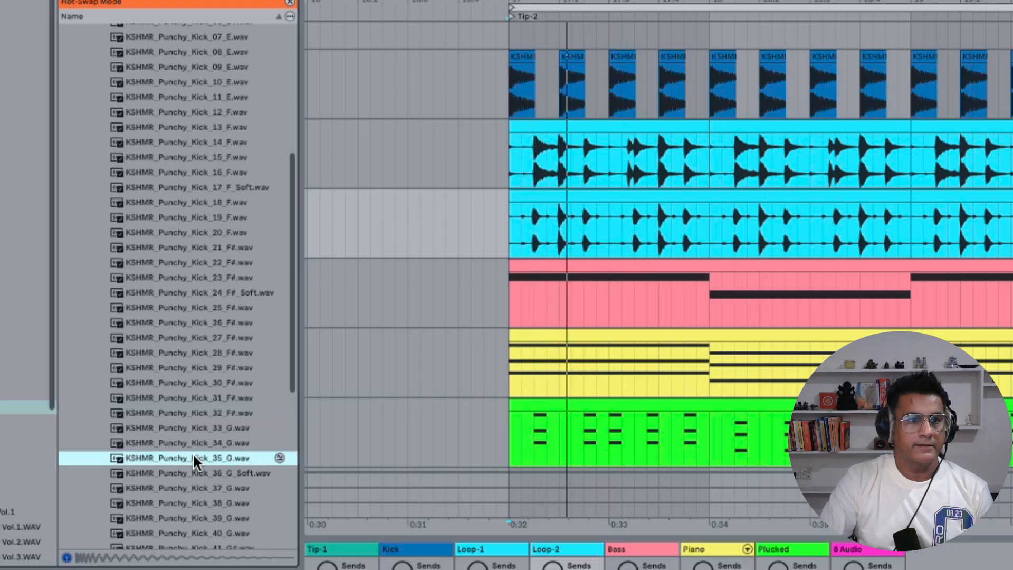
scroll(199, 460, "down", 2)
double_click(198, 458)
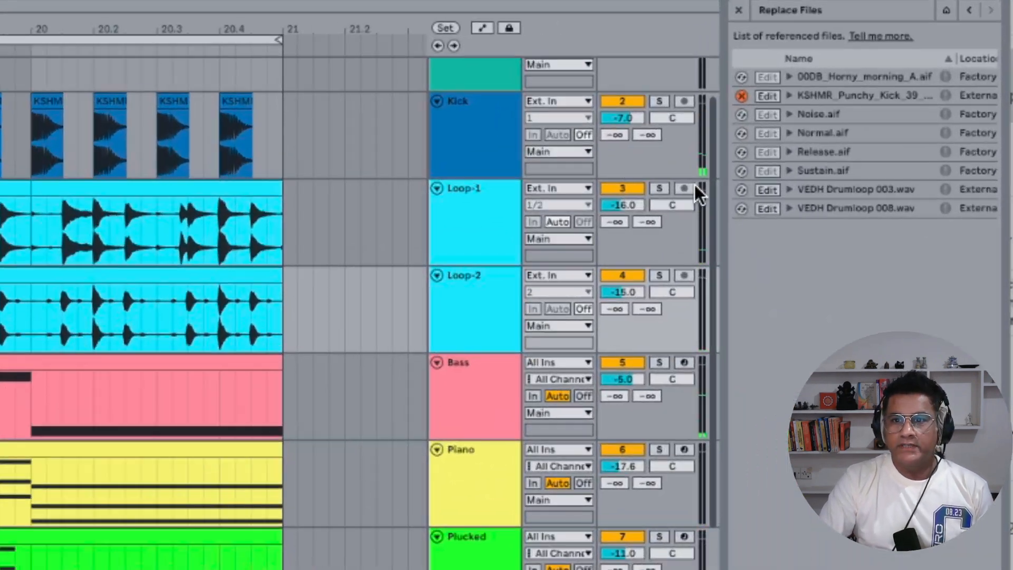
Hot-swap VEDH Drumloop 003 for VEDH Drumloop 007 in the referenced files list
left_click(742, 191)
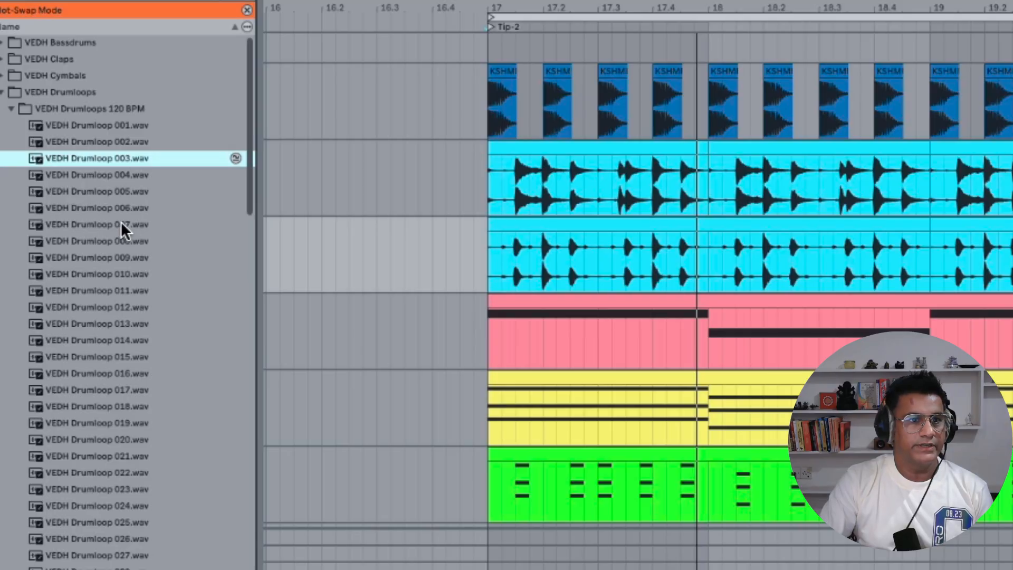
double_click(121, 221)
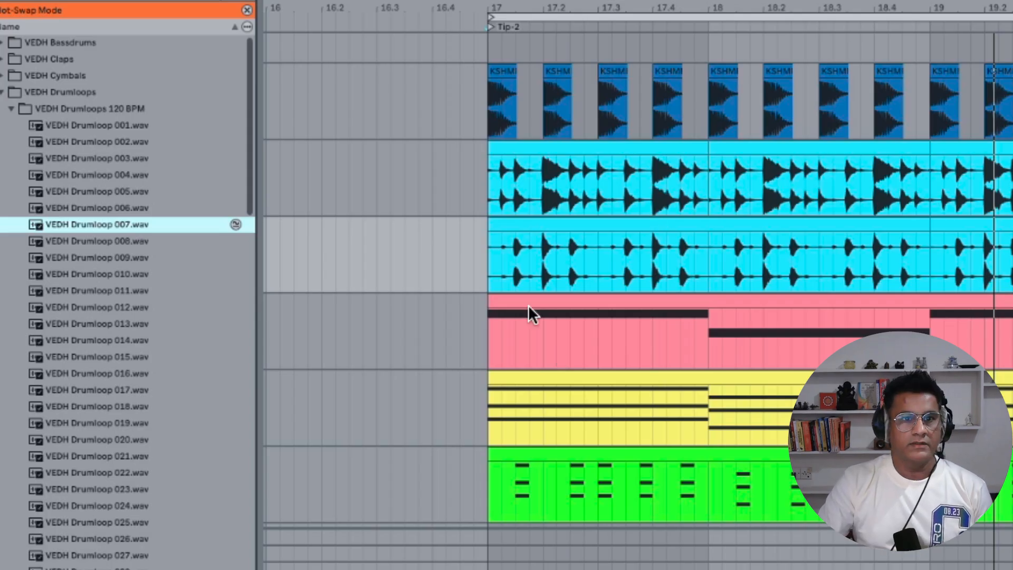
Slide the audio content inside the first bar of the Loop-1 clip to shift its drum pattern
left_click(576, 194)
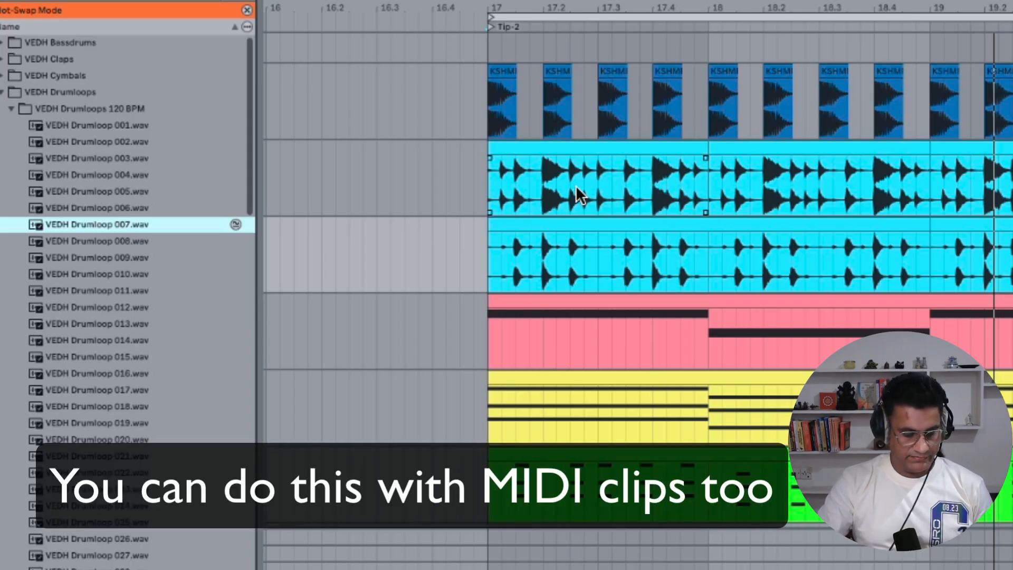
key("Return")
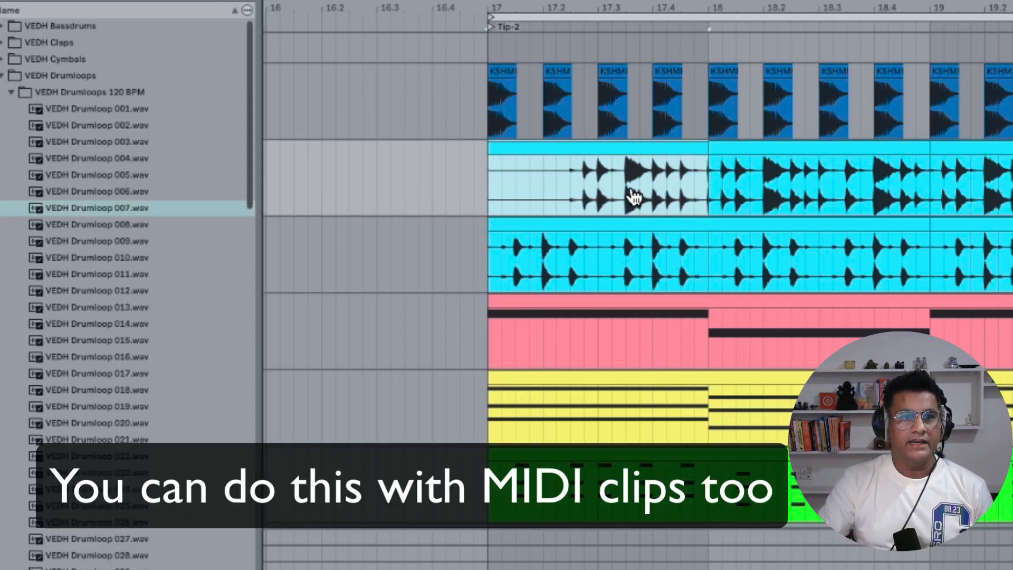
left_click_drag(633, 198, 656, 199)
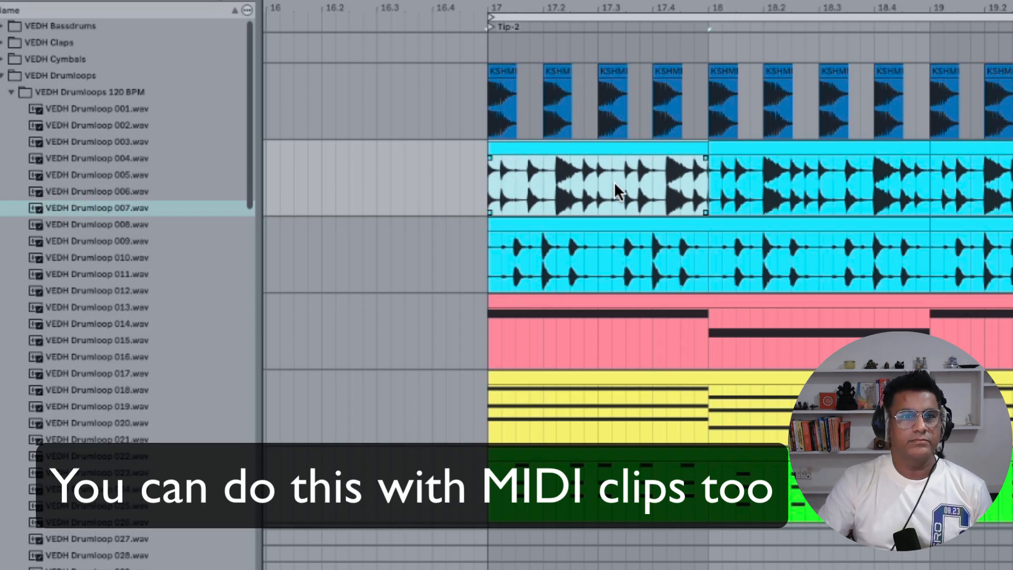
left_click(610, 180)
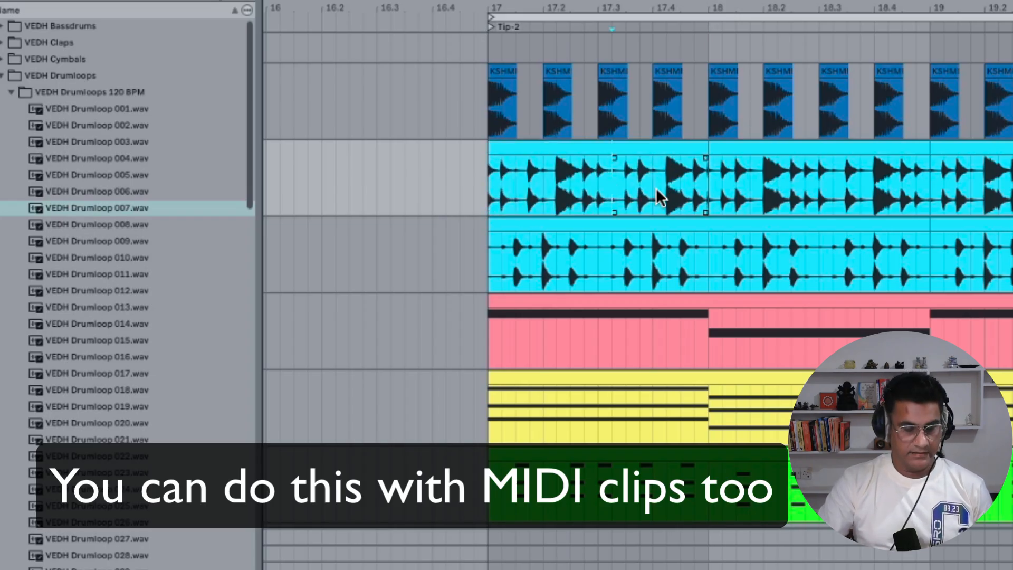
left_click_drag(656, 197, 631, 197)
Play the arrangement from the start of the Loop-1 clip to audition the change
left_click(488, 182)
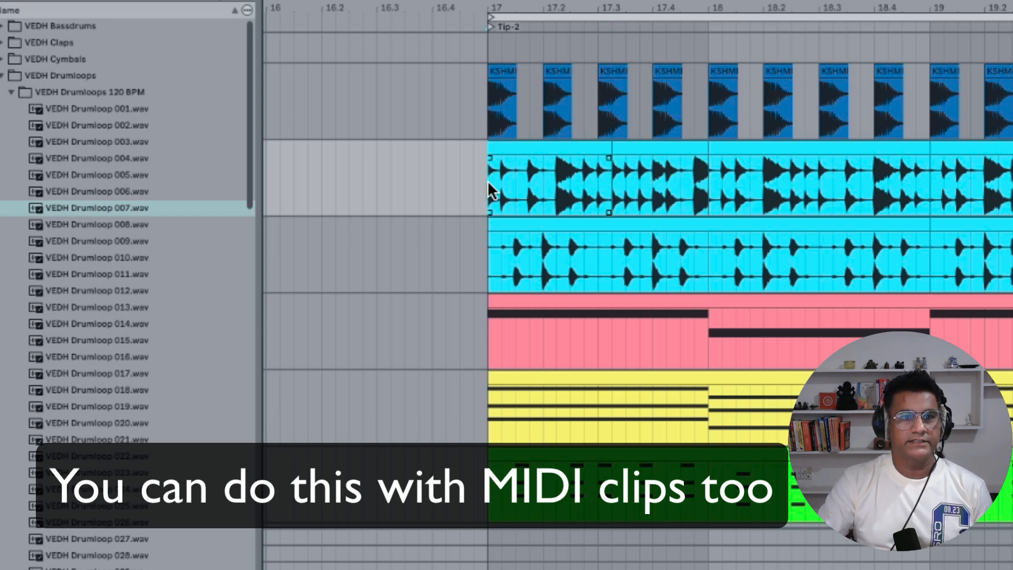
key("space")
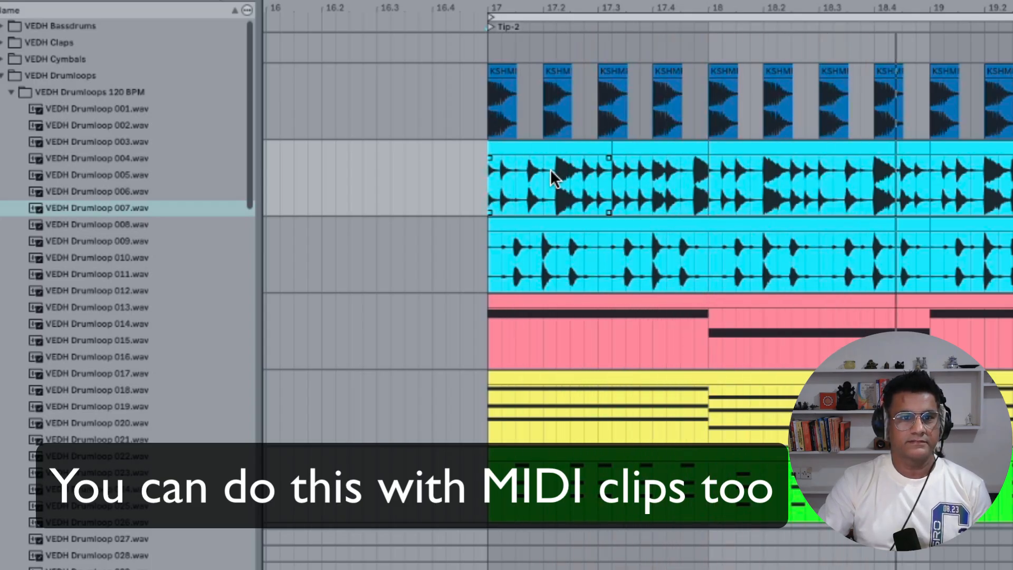
left_click(792, 150)
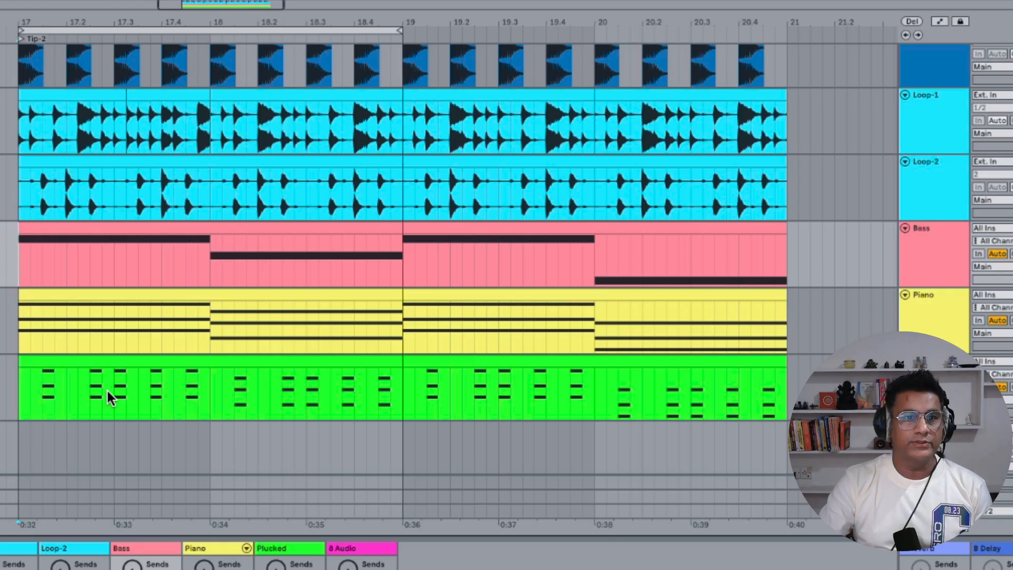
Select the Bass, Piano and Plucked clips together and enlarge the clip editor
left_click(58, 228)
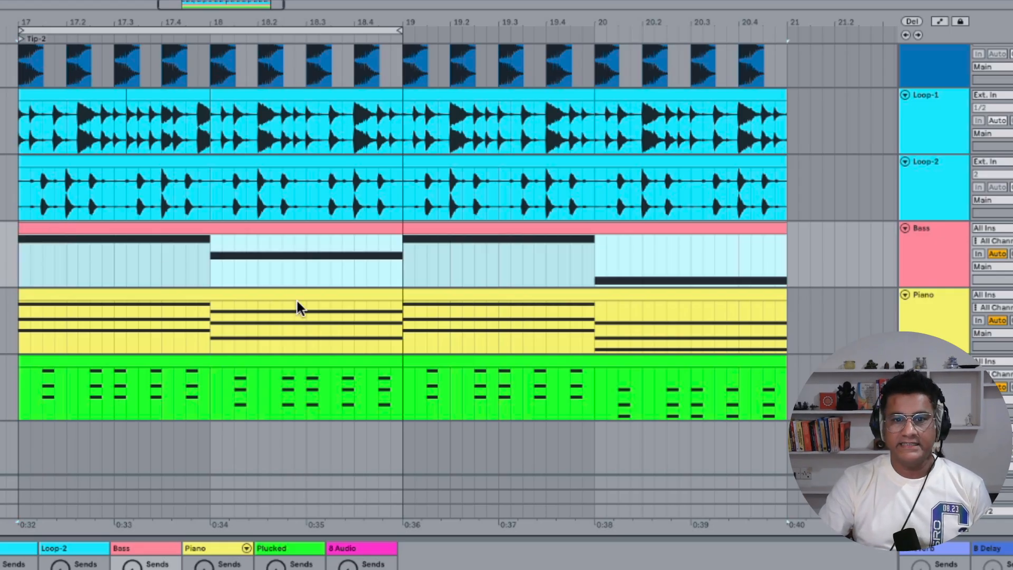
left_click(483, 363)
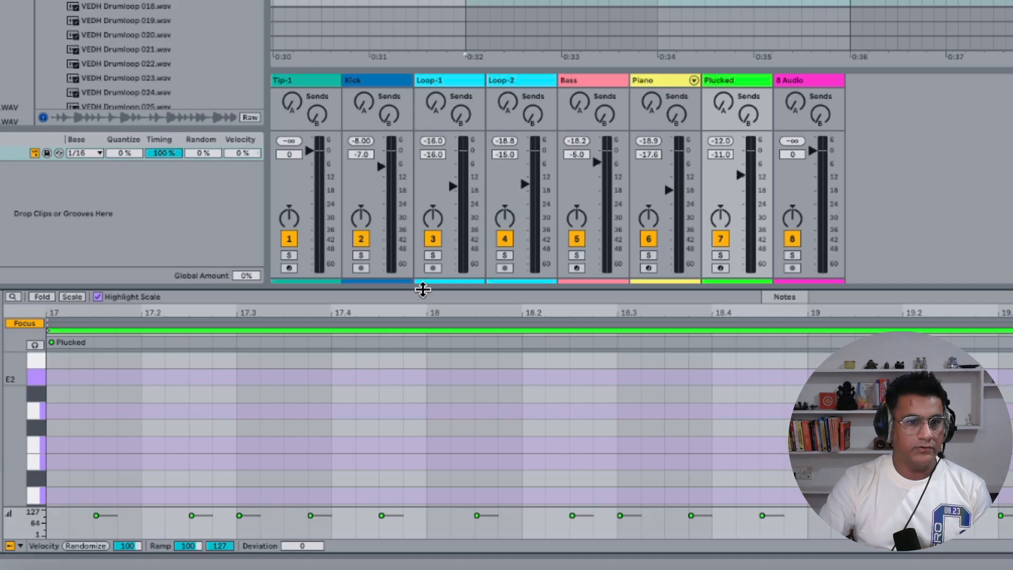
left_click_drag(423, 290, 461, 227)
left_click_drag(118, 409, 118, 422)
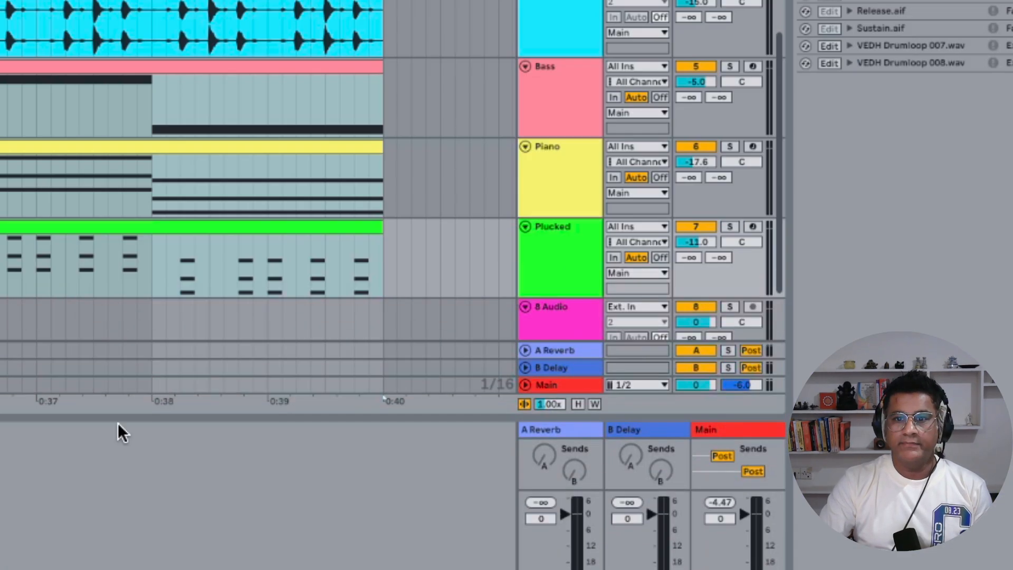
Solo the Plucked, Piano and Bass tracks
left_click(728, 227)
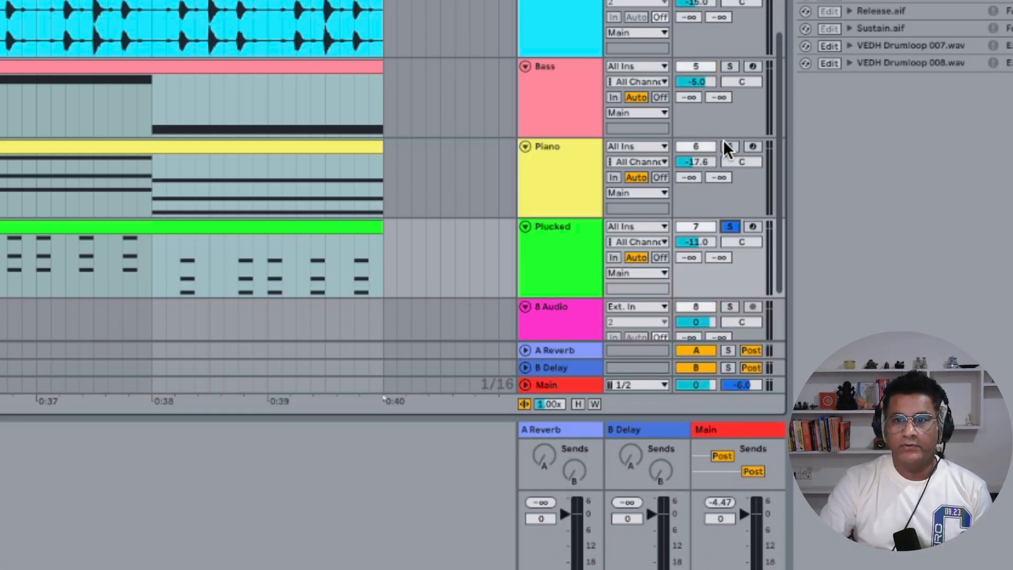
left_click(729, 146)
left_click(729, 66)
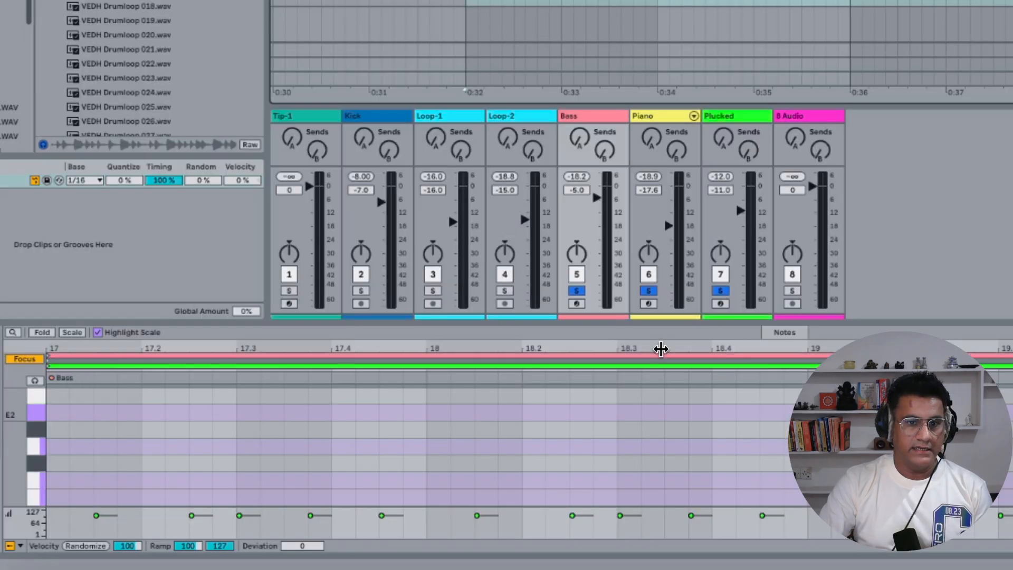
Expand the MIDI editor, turn off Focus and zoom the note range to show all three clips' notes together
left_click_drag(668, 324, 683, 2)
left_click_drag(16, 263, 3, 262)
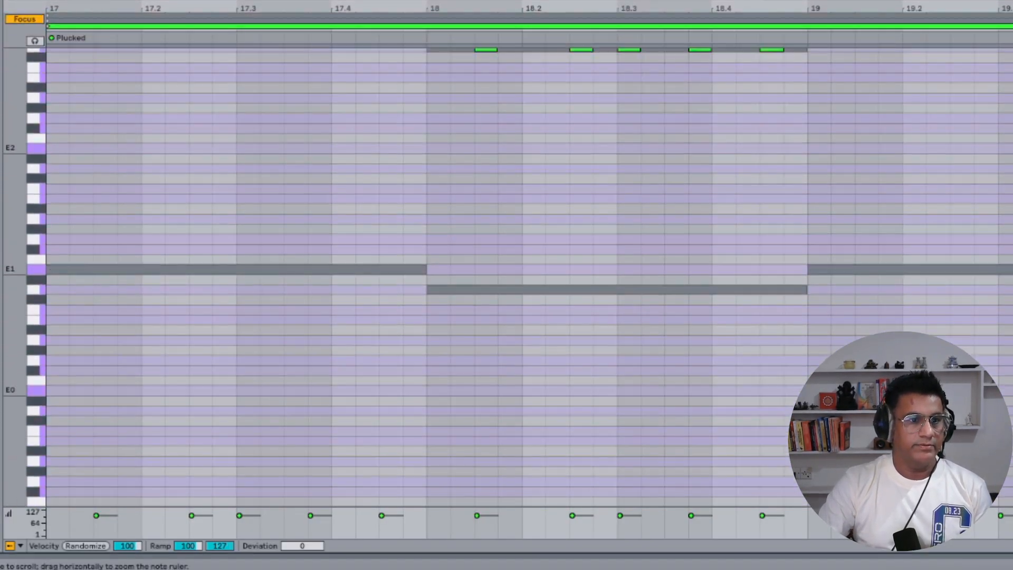
left_click(29, 19)
left_click_drag(12, 147, 4, 311)
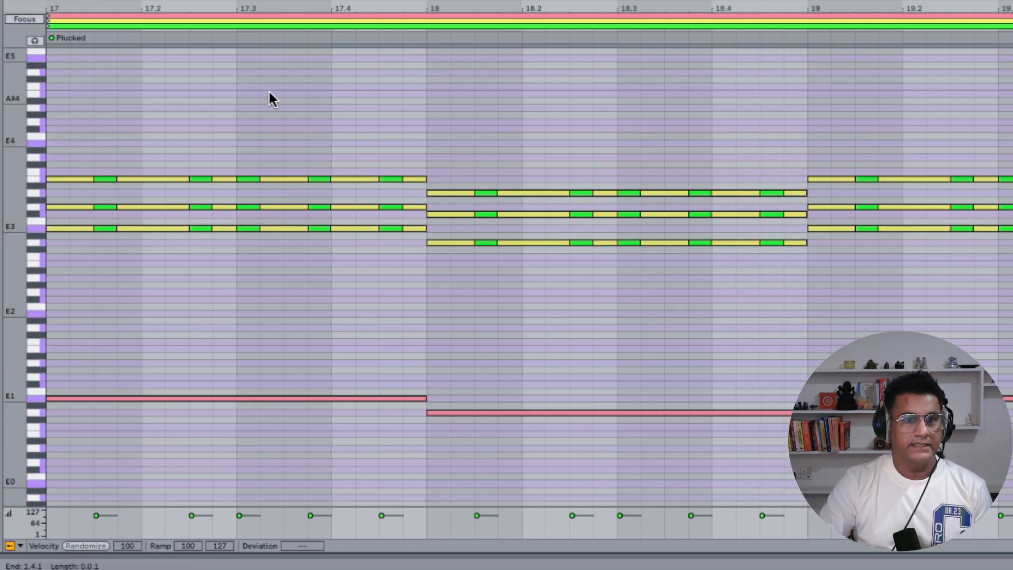
Play the soloed clips together and set the playback position in the MIDI editor
key("space")
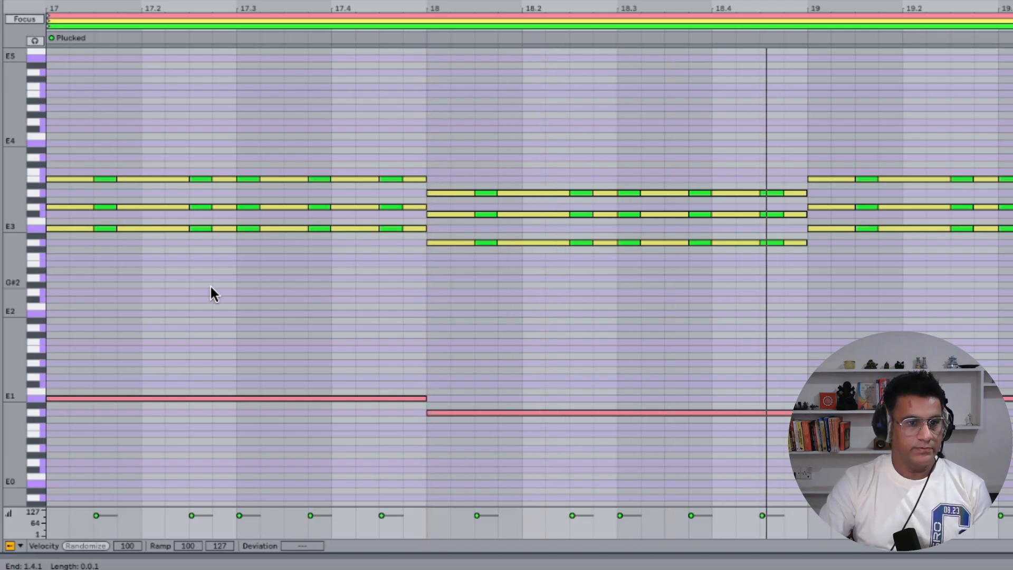
left_click(239, 283)
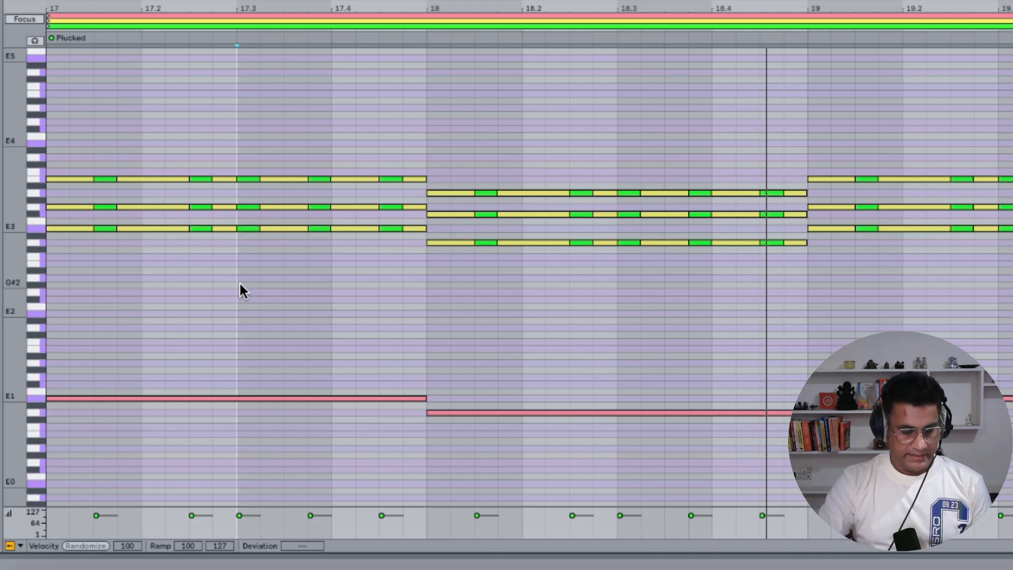
Select all notes of the three clips and try transposing them together with the pitch control
key("ctrl+a")
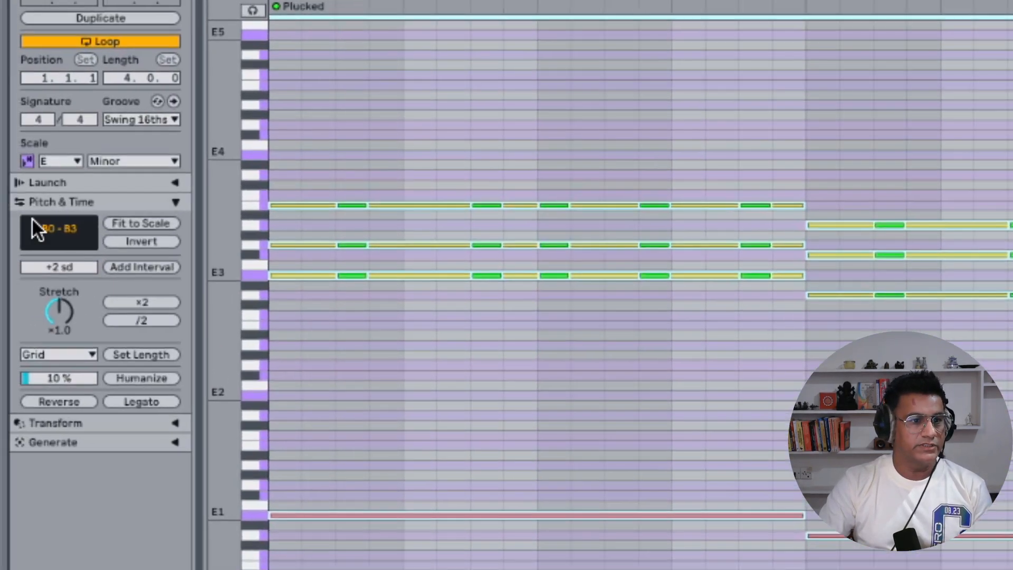
left_click(62, 234)
mouse_move(62, 234)
left_mouse_down()
mouse_move(62, 172)
mouse_move(60, 232)
left_mouse_up()
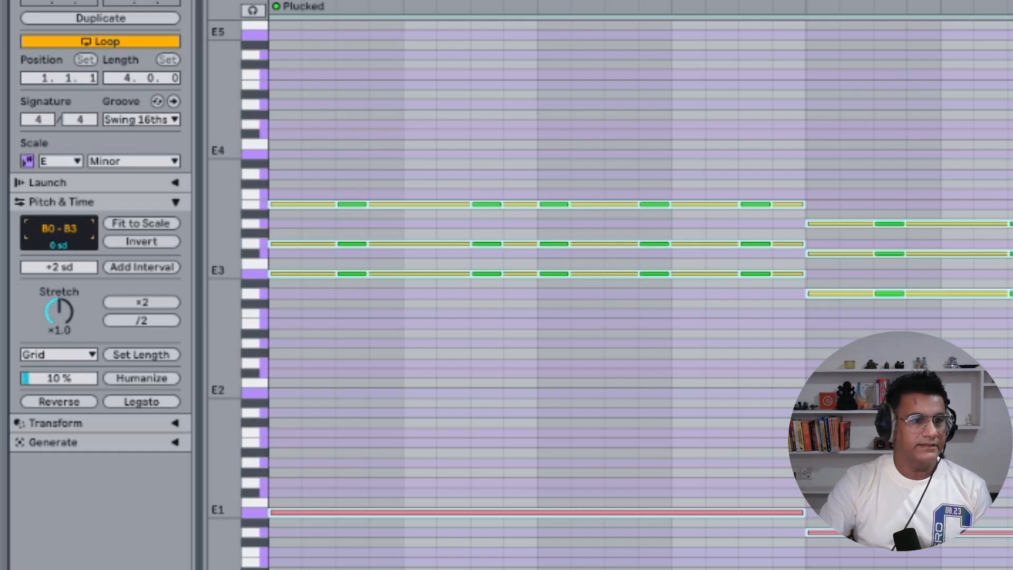
mouse_move(60, 232)
left_mouse_down()
mouse_move(60, 219)
mouse_move(60, 234)
left_mouse_up()
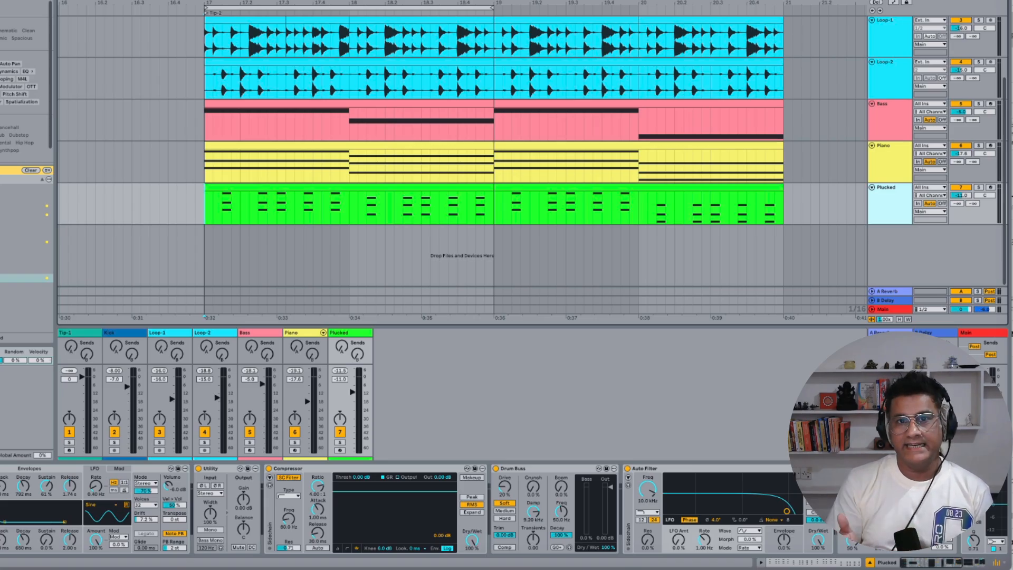
Scroll back and forth through the Plucked track's device chain to browse its devices
scroll(327, 538, "right", 10)
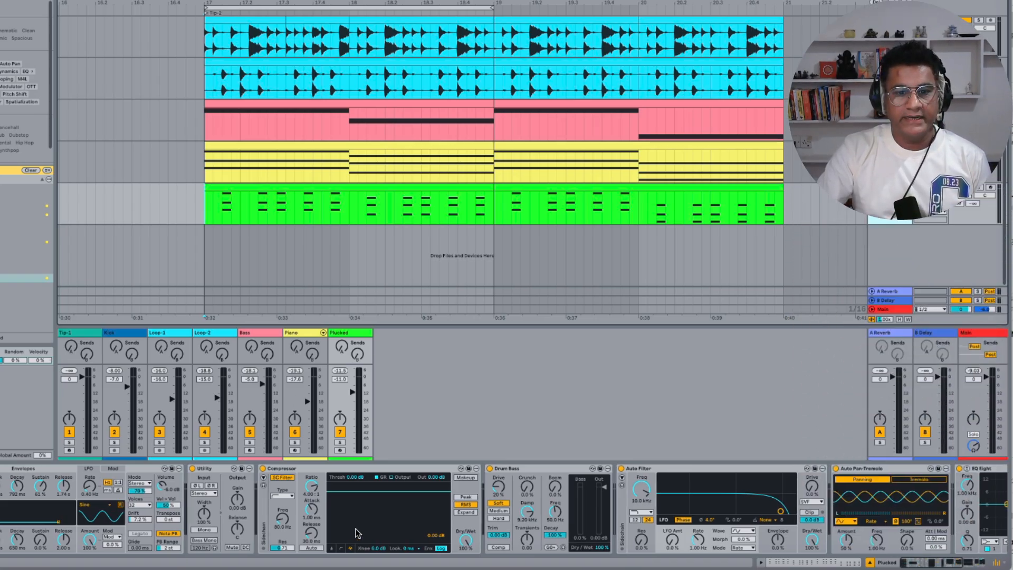
scroll(357, 532, "left", 10)
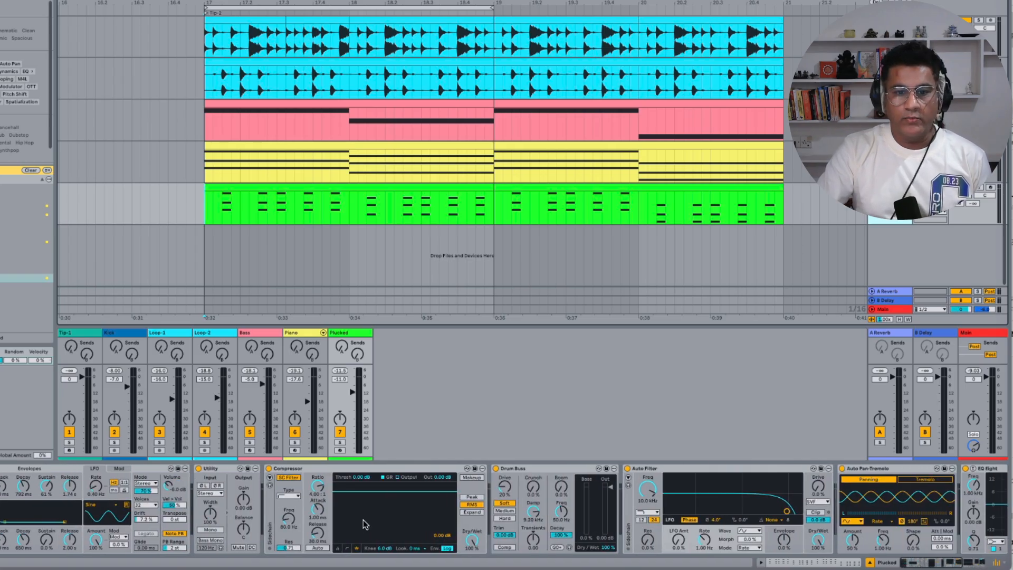
scroll(363, 524, "right", 7)
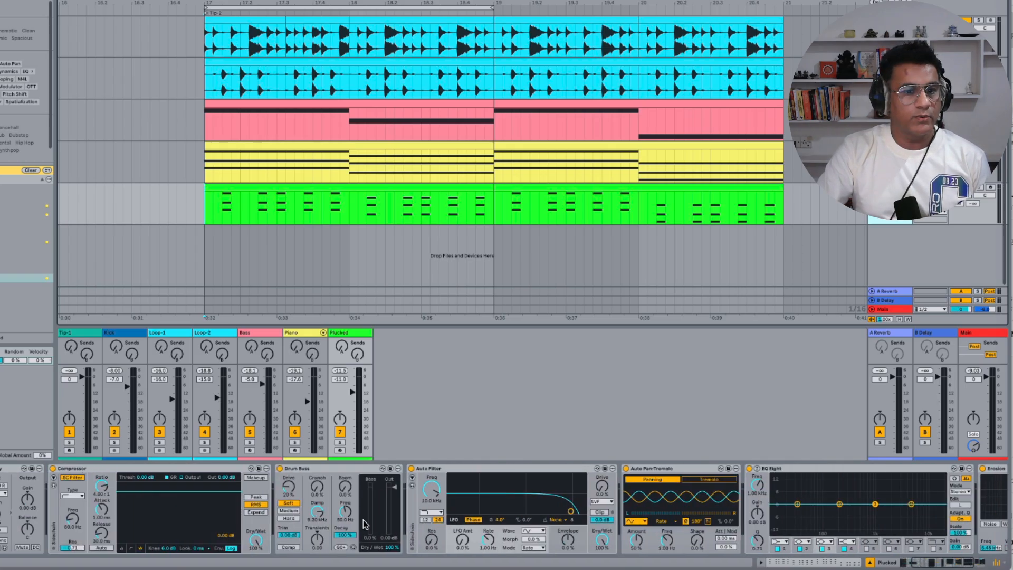
scroll(363, 524, "left", 7)
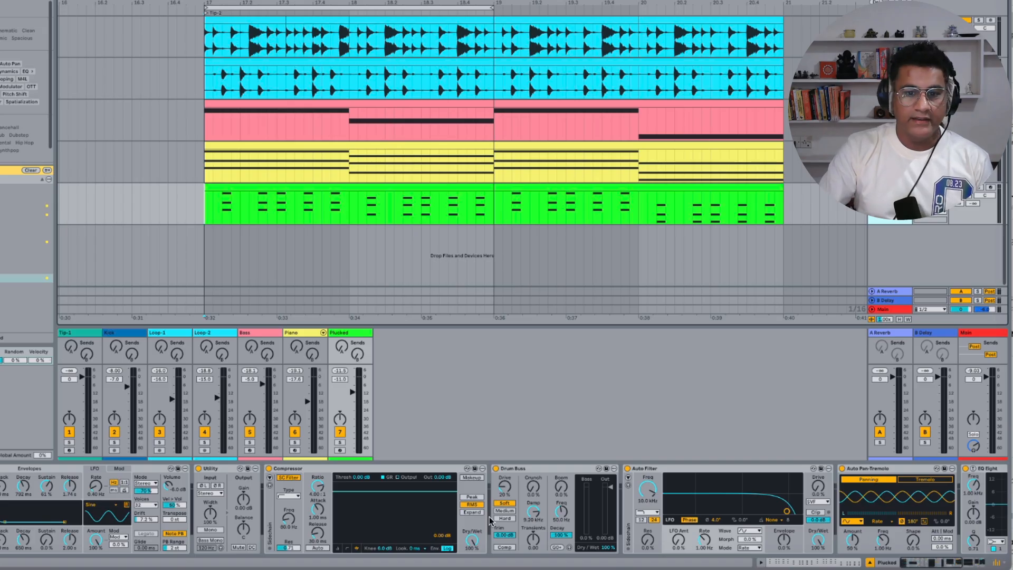
scroll(491, 520, "right", 9)
scroll(498, 520, "left", 9)
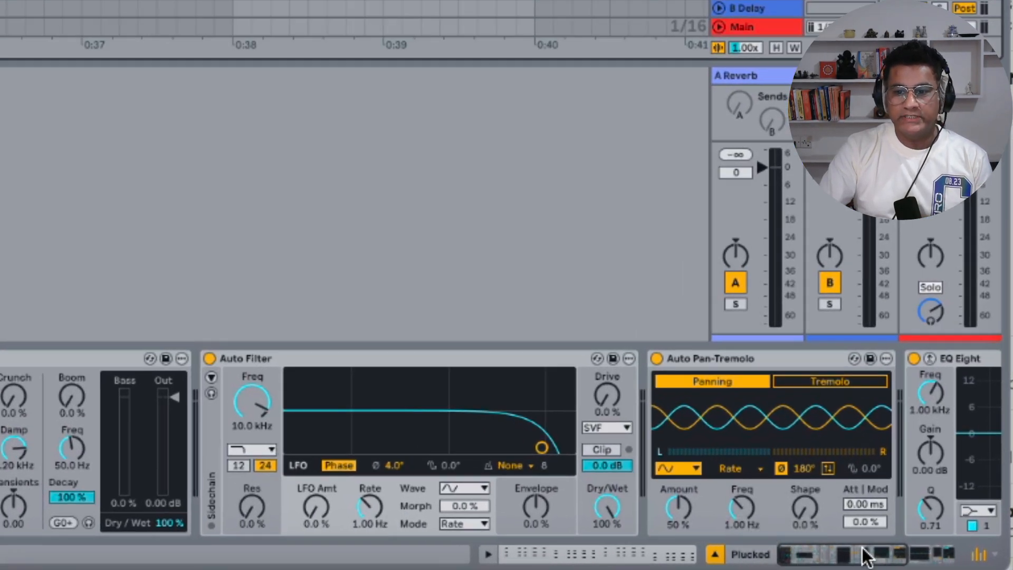
Jump to the Saturator device using the device chain overview list
left_click(857, 557)
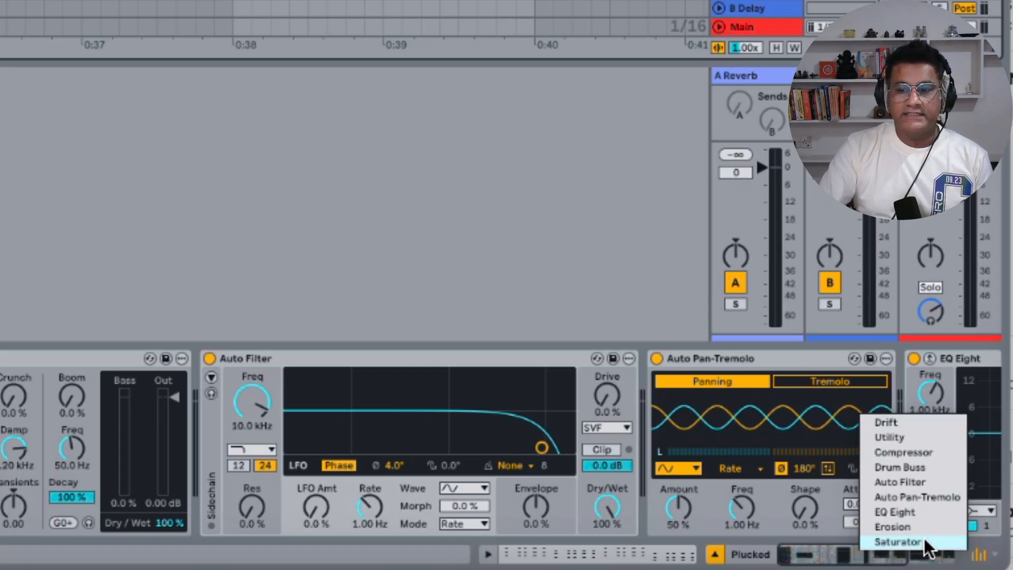
left_click(896, 541)
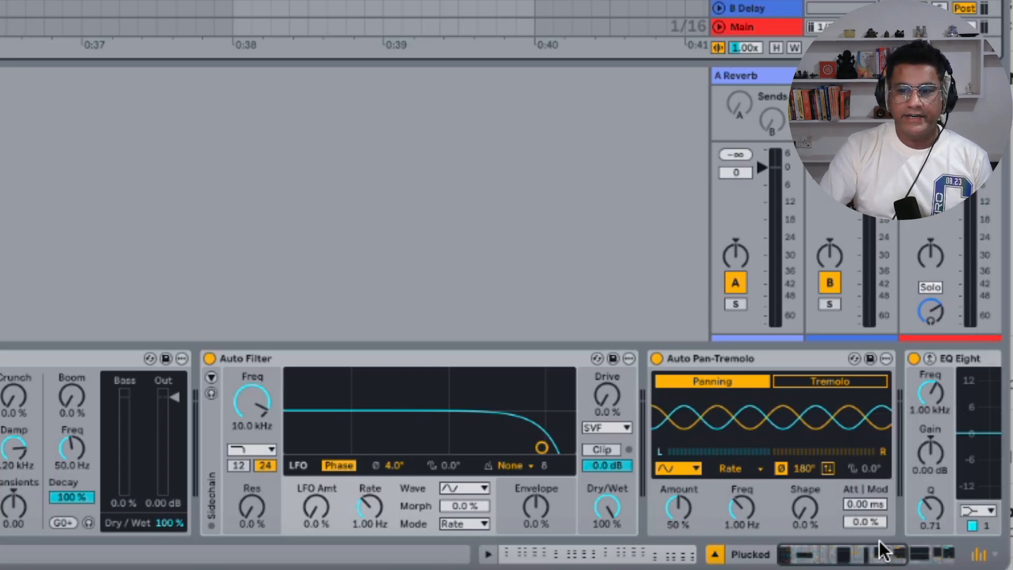
left_click(849, 554)
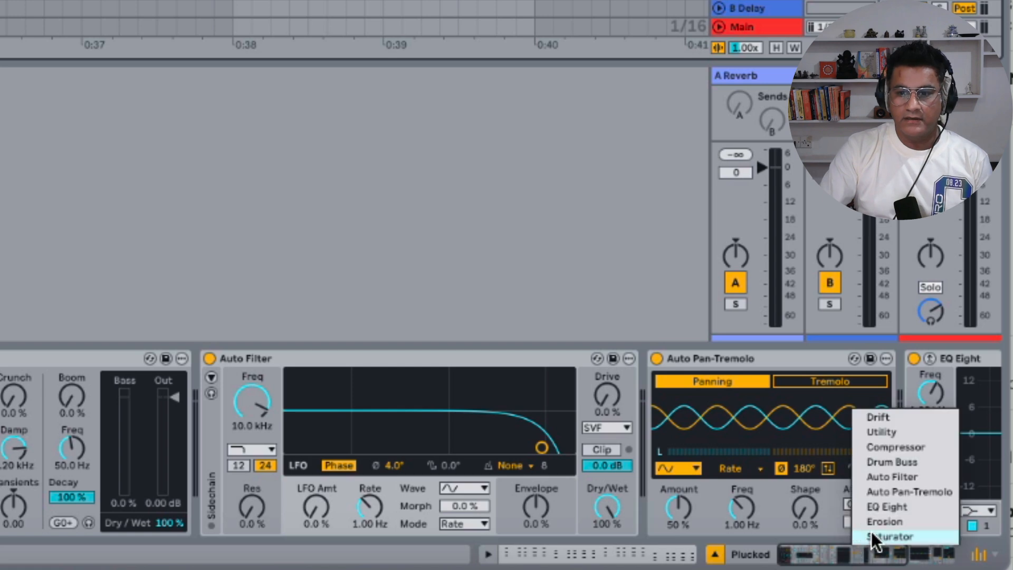
left_click(871, 531)
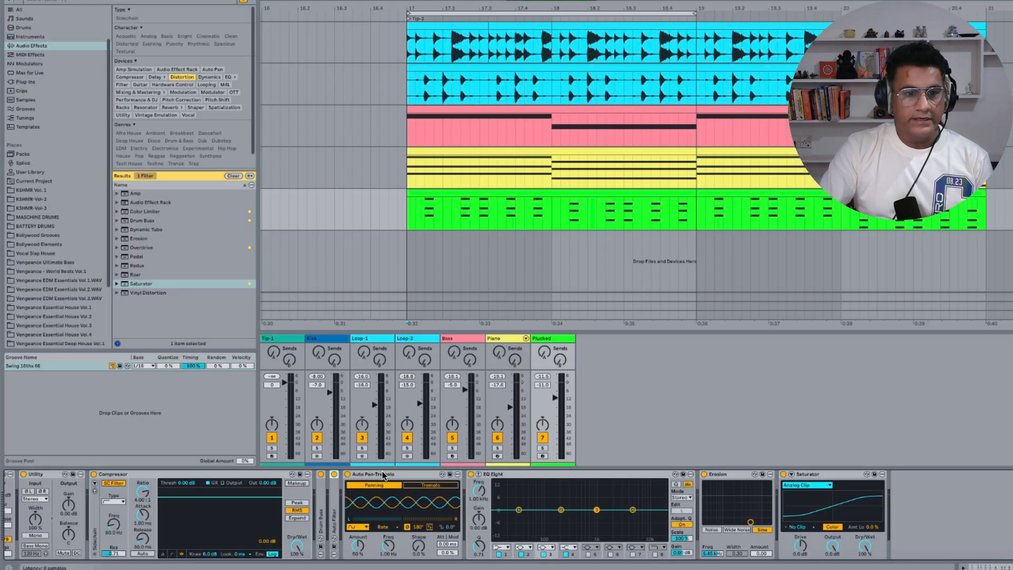
Collapse every device in the Plucked track's device chain
double_click(382, 473)
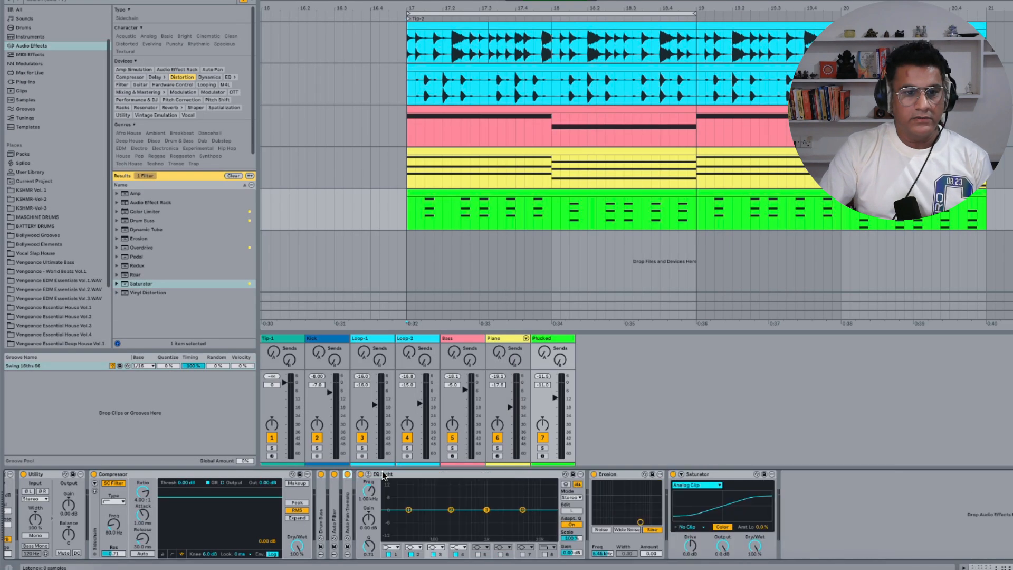
double_click(401, 473)
double_click(386, 474)
double_click(416, 472)
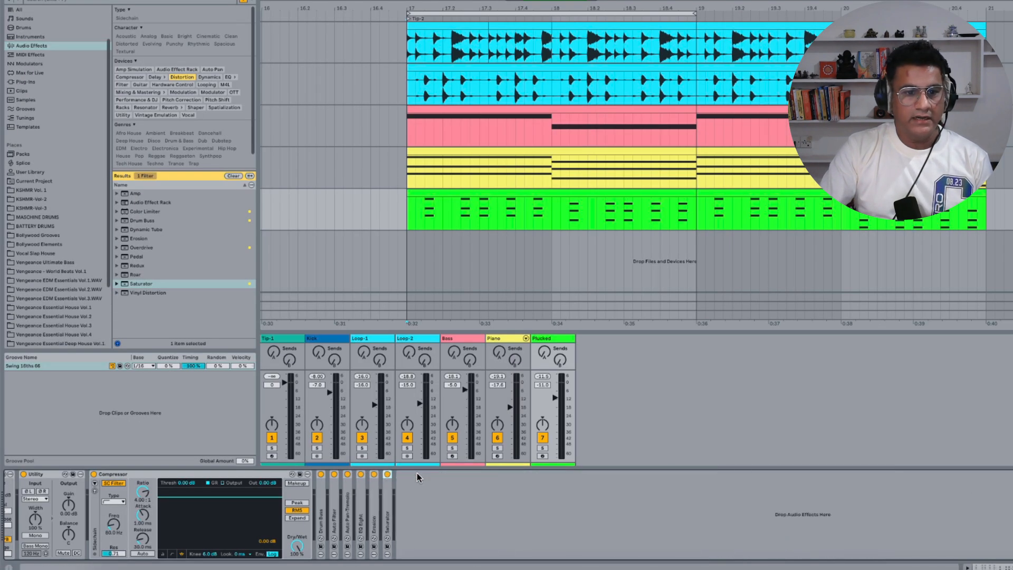
double_click(234, 474)
double_click(50, 475)
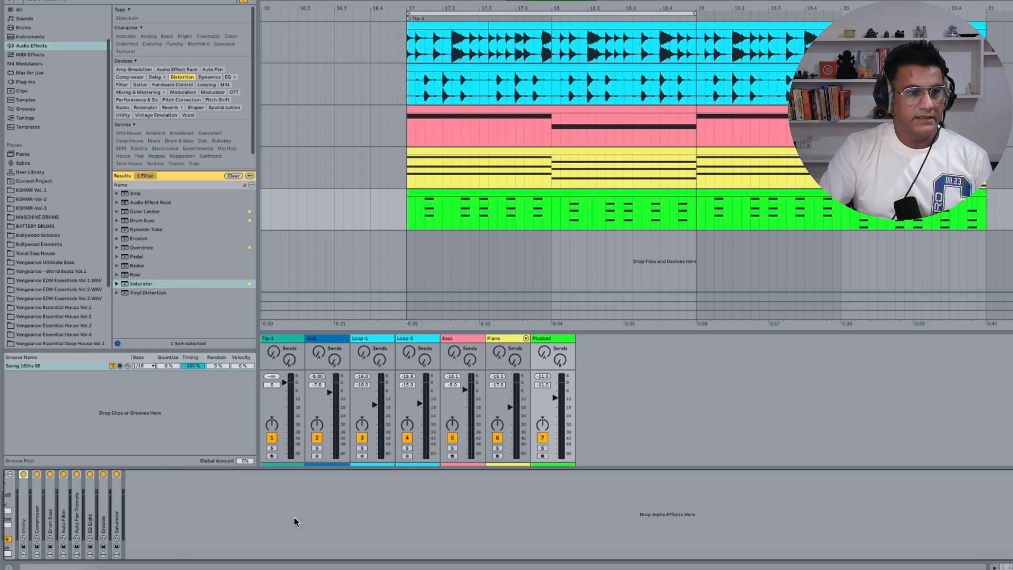
scroll(293, 517, "left", 10)
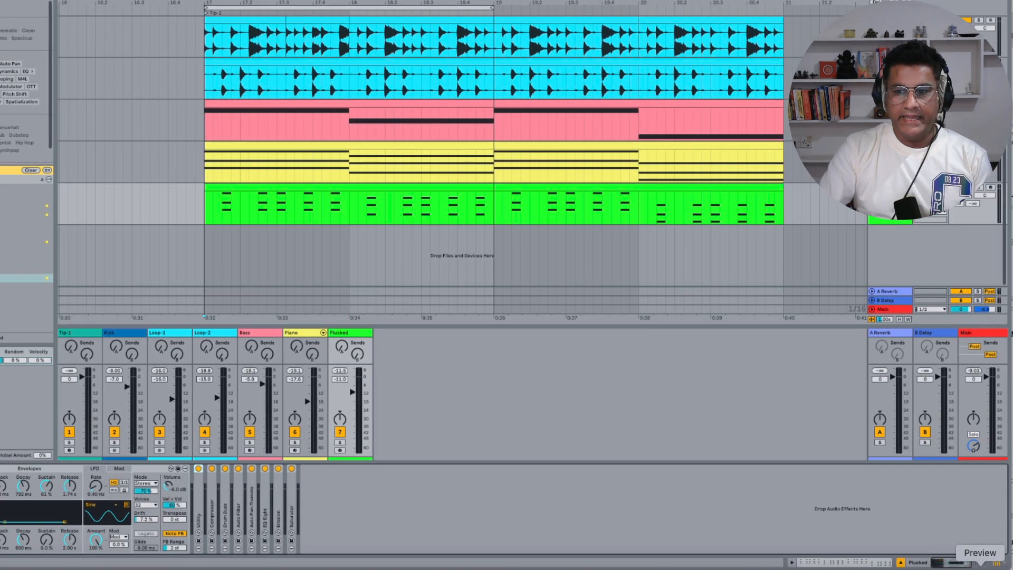
Open Auto Filter from the device overview list, collapse it again, then open Drum Buss the same way
right_click(948, 565)
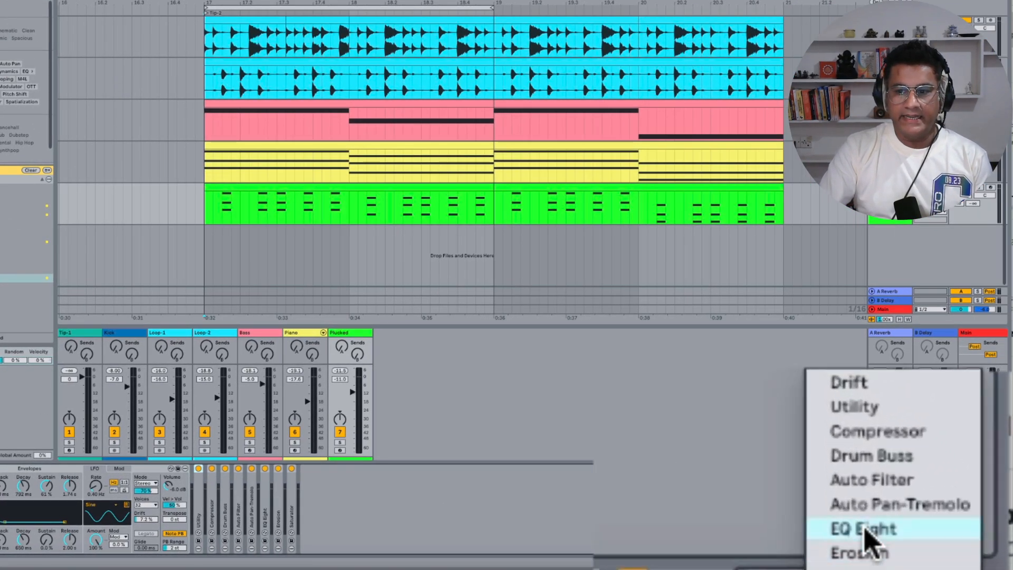
left_click(821, 482)
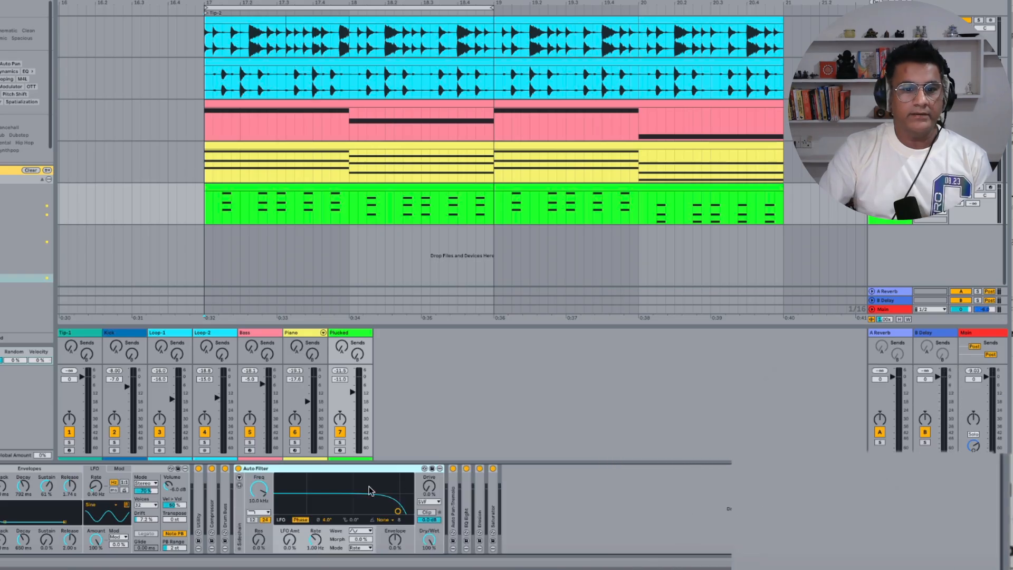
double_click(258, 468)
right_click(843, 565)
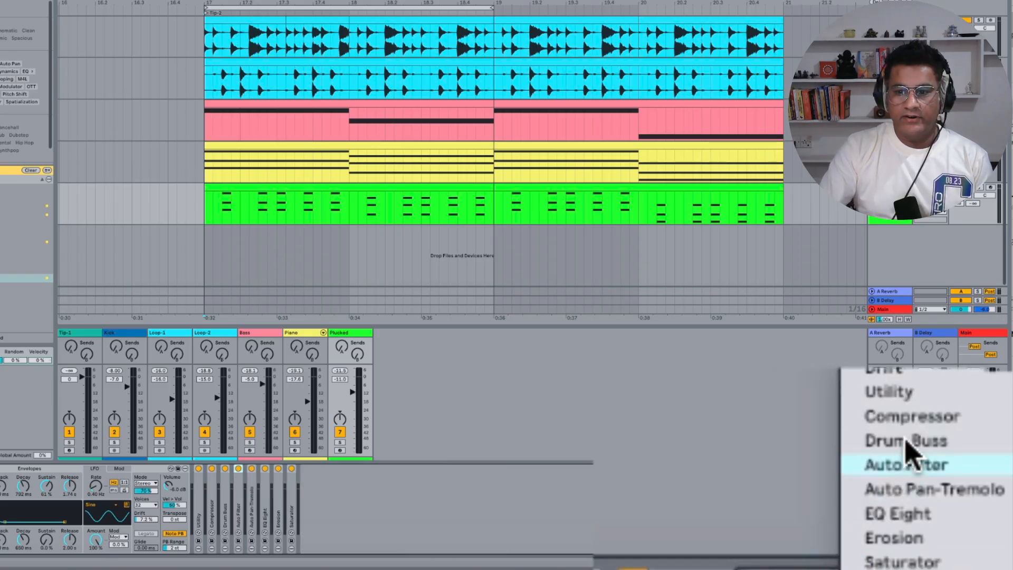
left_click(851, 442)
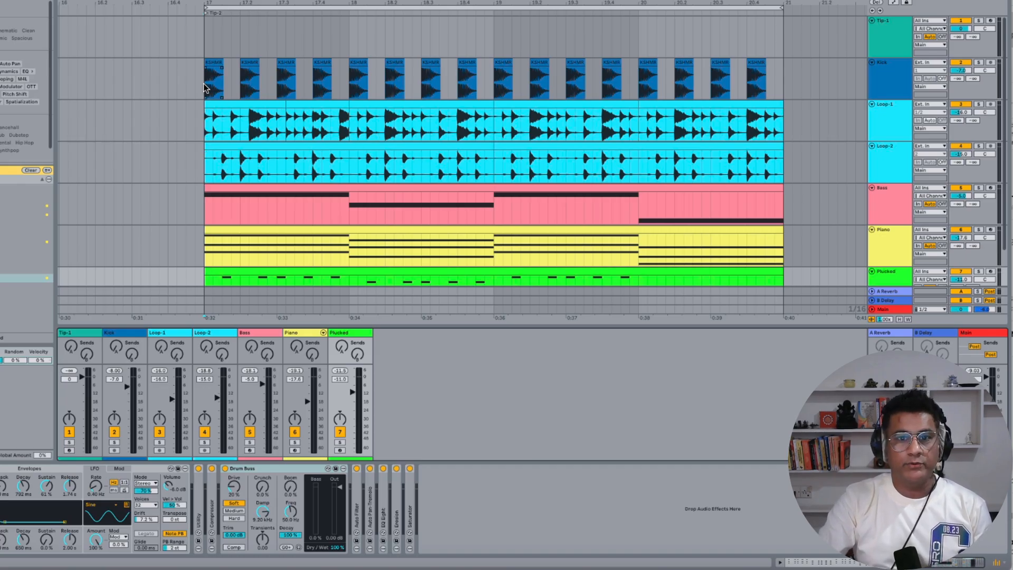
Select all the kick clips on the Kick track and consolidate them into a single clip
left_click_drag(205, 84, 737, 91)
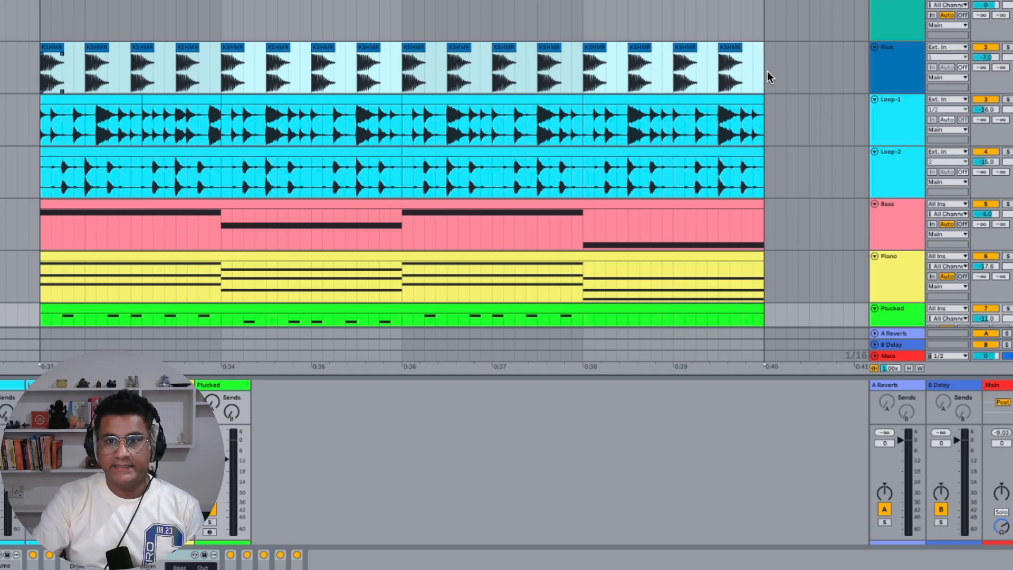
left_click(765, 168, "shift")
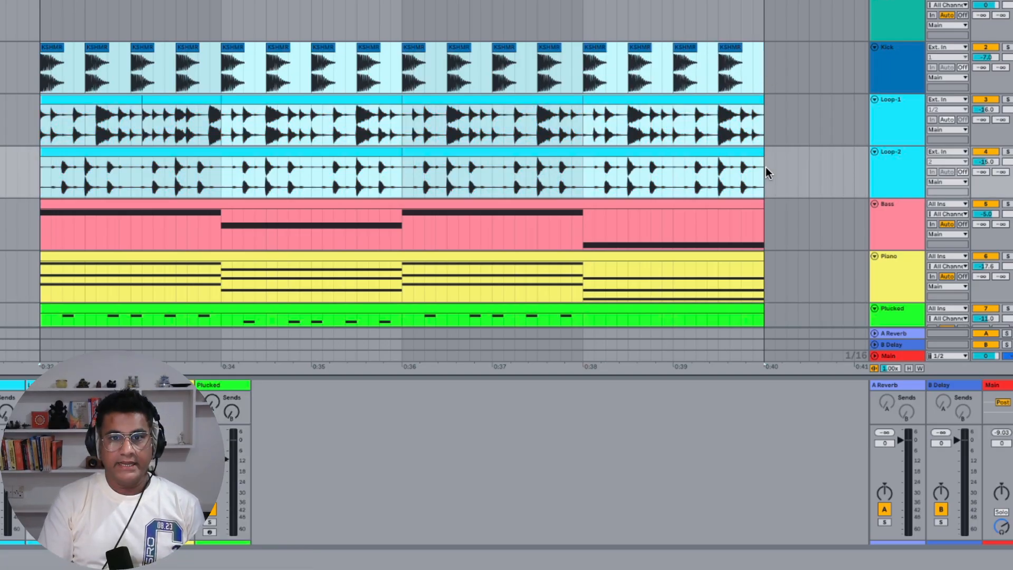
key("ctrl+j")
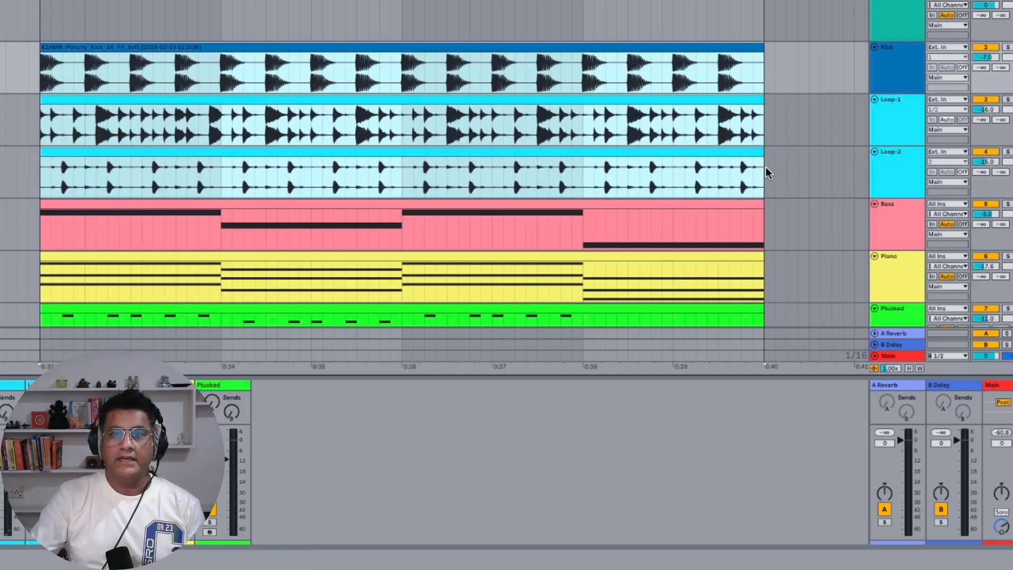
Select the Kick, Loop-1 and Loop-2 tracks together and link them
left_click(358, 50)
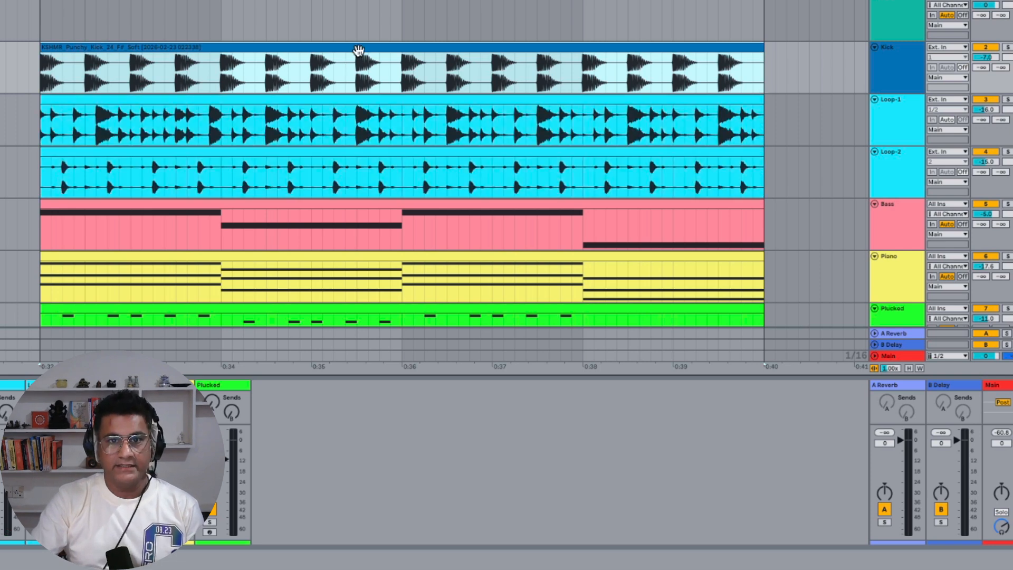
left_click(882, 62)
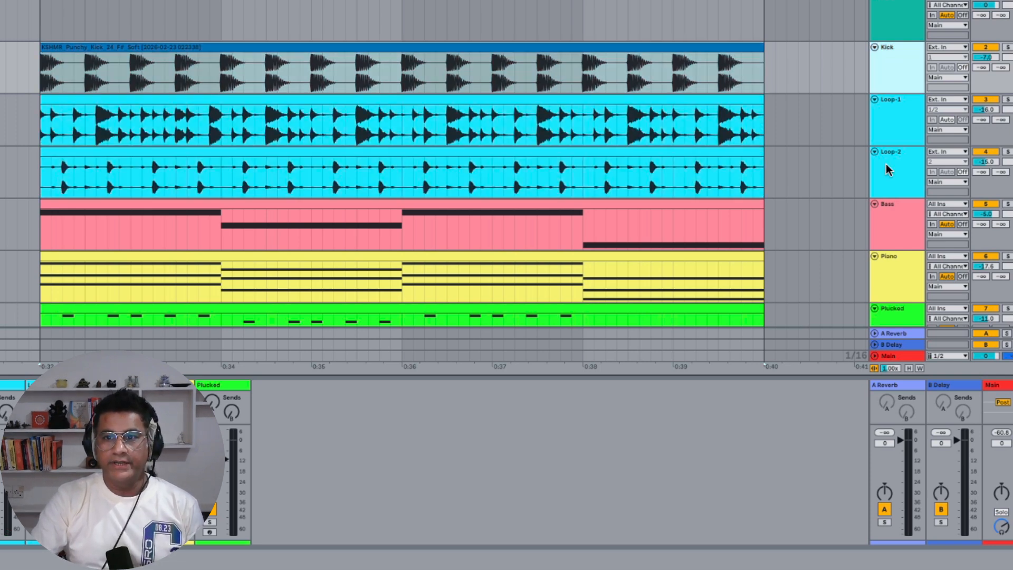
left_click(890, 107, "shift")
left_click(895, 158, "shift")
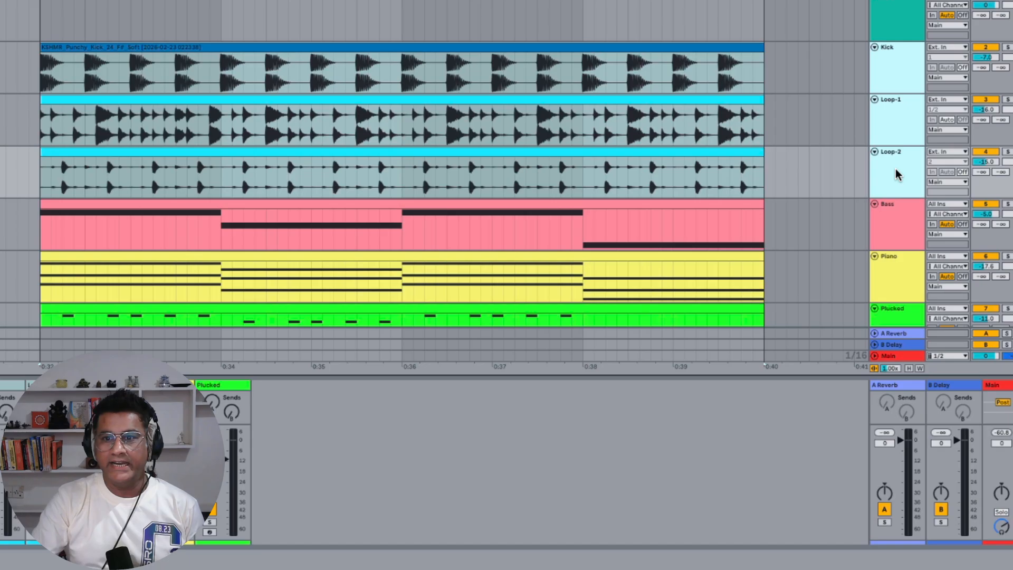
right_click(895, 169)
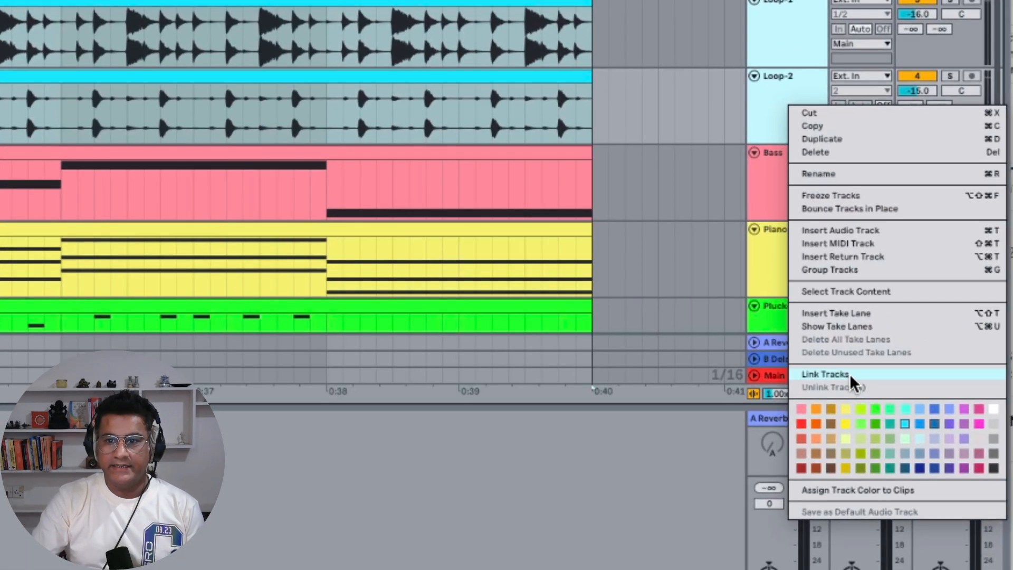
left_click(850, 373)
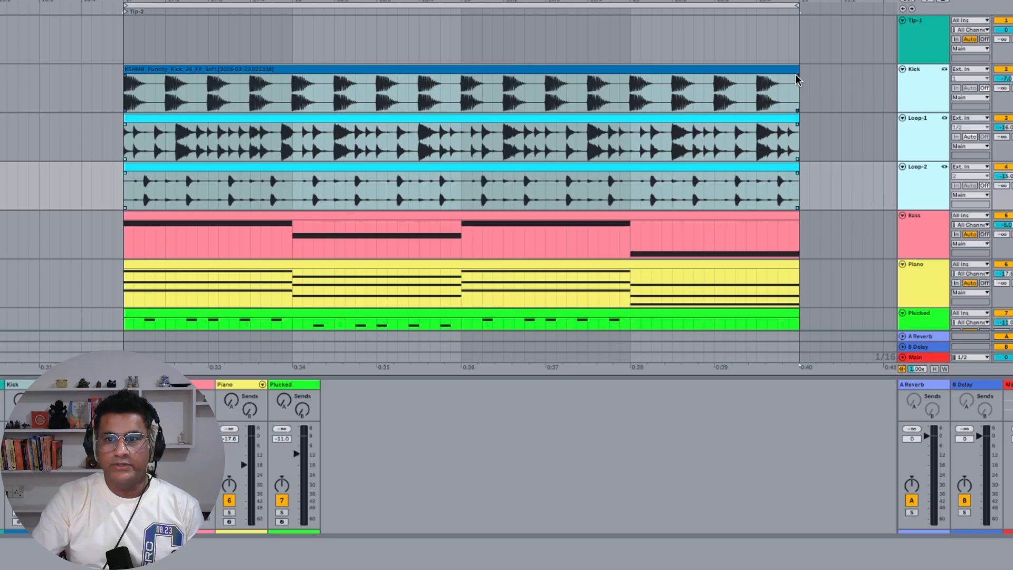
Try resizing the linked kick clip from its end and start edges
mouse_move(797, 79)
left_mouse_down()
mouse_move(676, 97)
mouse_move(863, 100)
left_mouse_up()
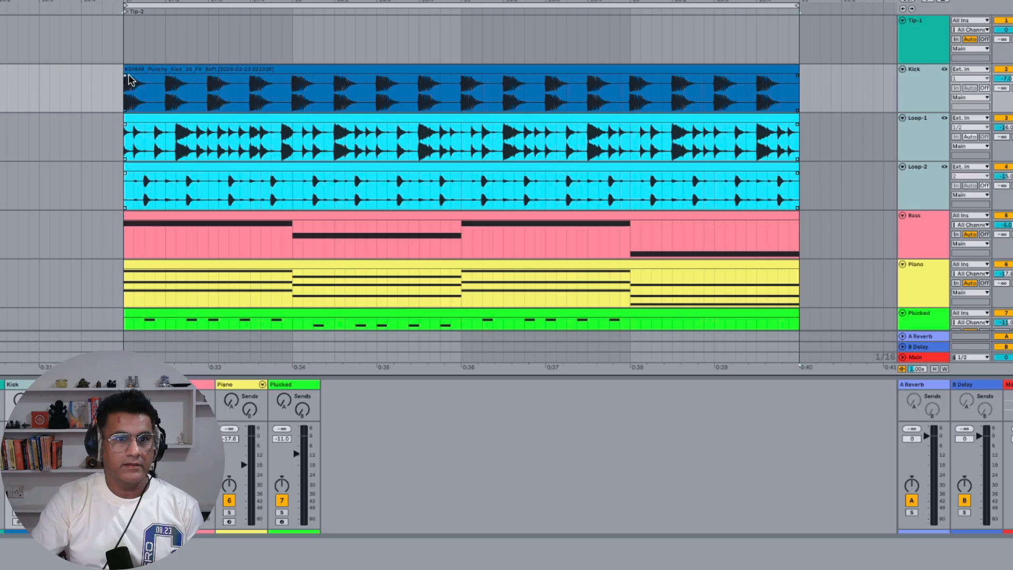
mouse_move(130, 80)
left_mouse_down()
mouse_move(253, 83)
mouse_move(47, 84)
left_mouse_up()
Rename the linked kick clip as Rhythm
left_click(279, 70)
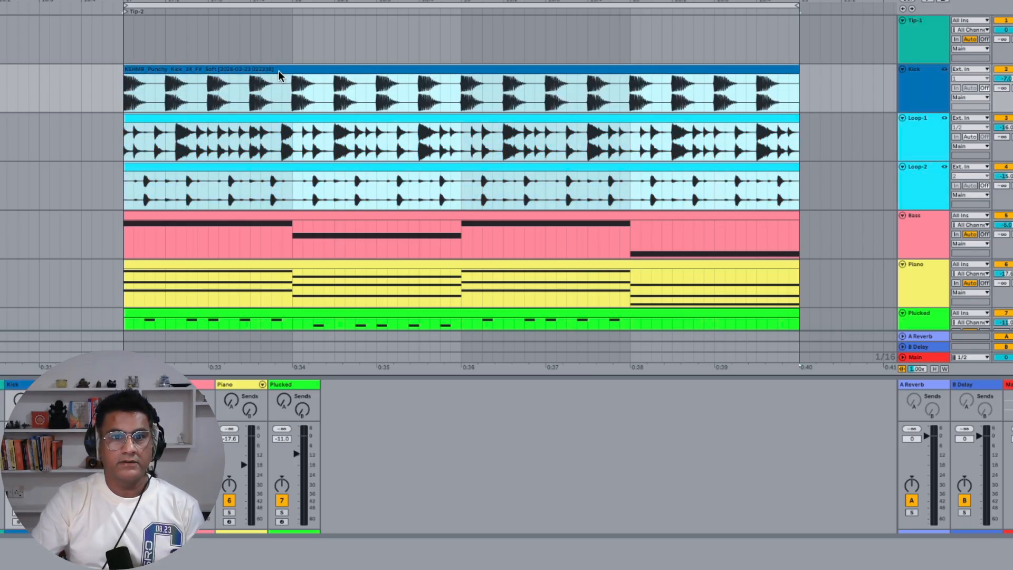
key("r")
key("r")
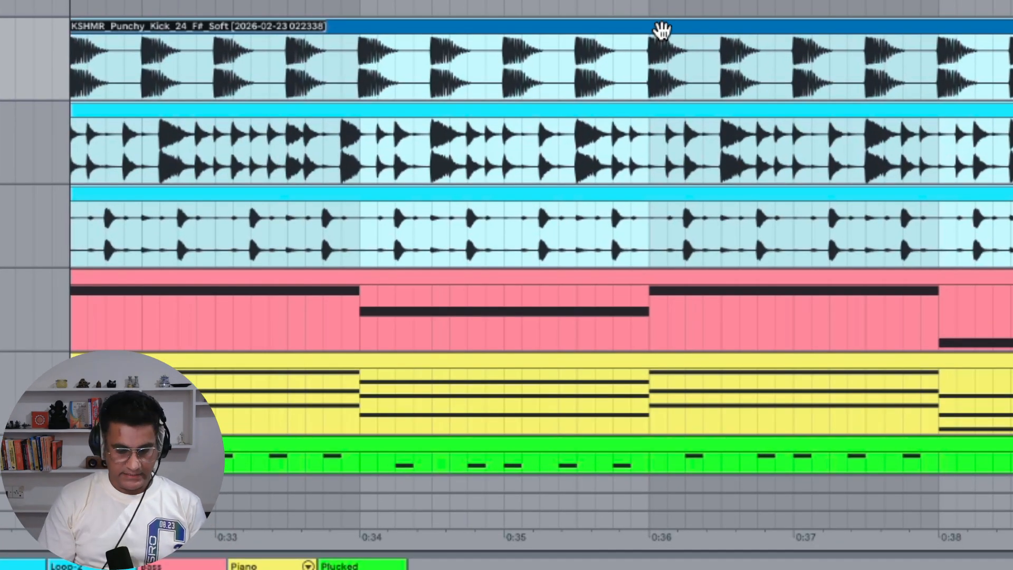
key("ctrl+r")
type("R")
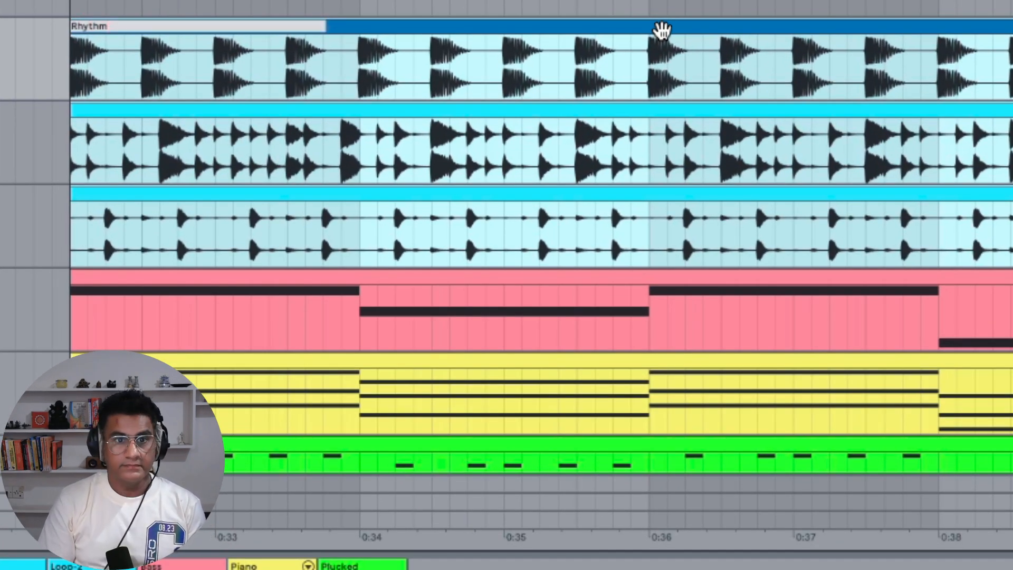
key("Return")
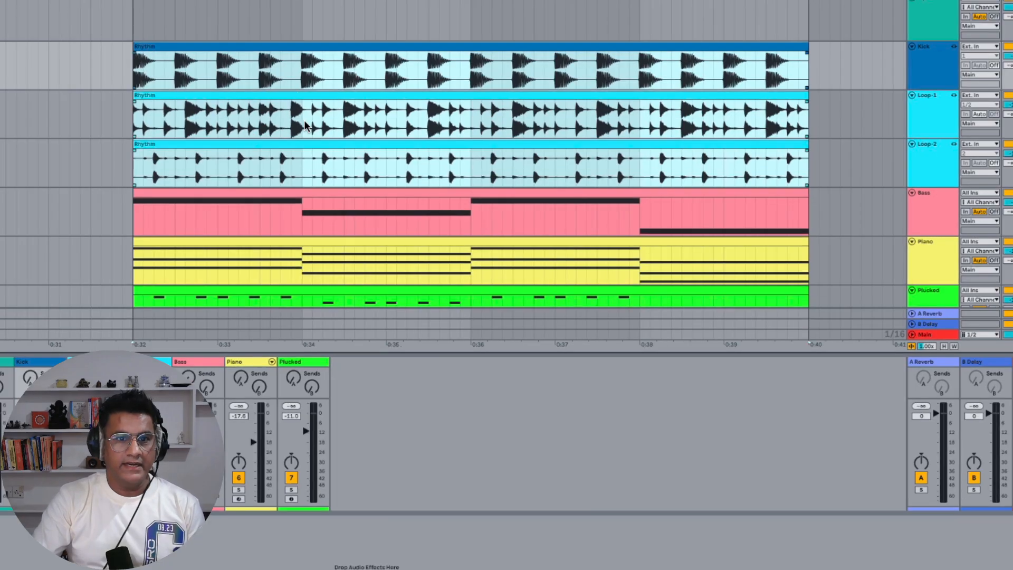
Split the linked Rhythm clips near 0:34 and move their later portions to the right together
left_click(304, 73)
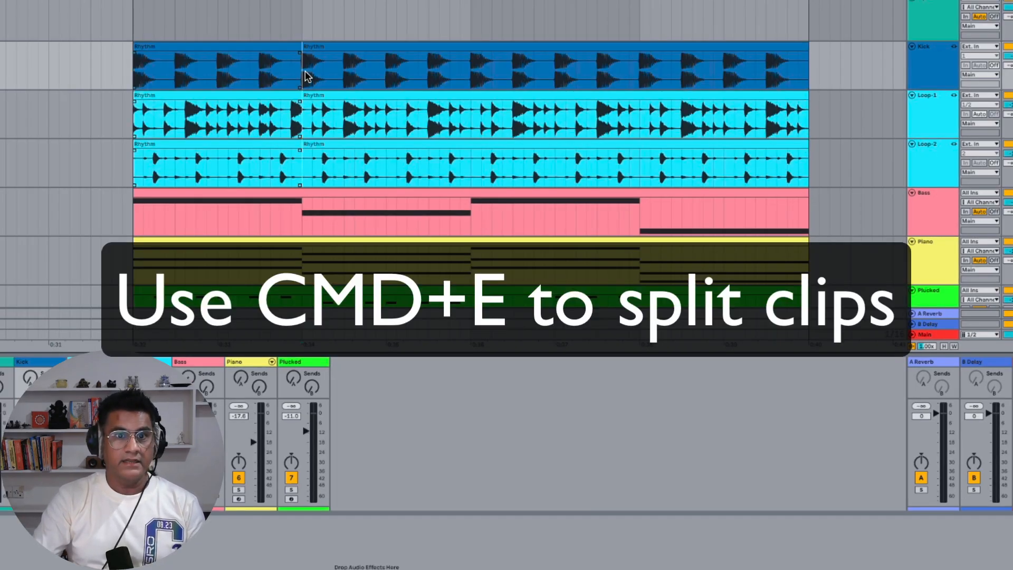
left_click_drag(319, 147, 374, 149)
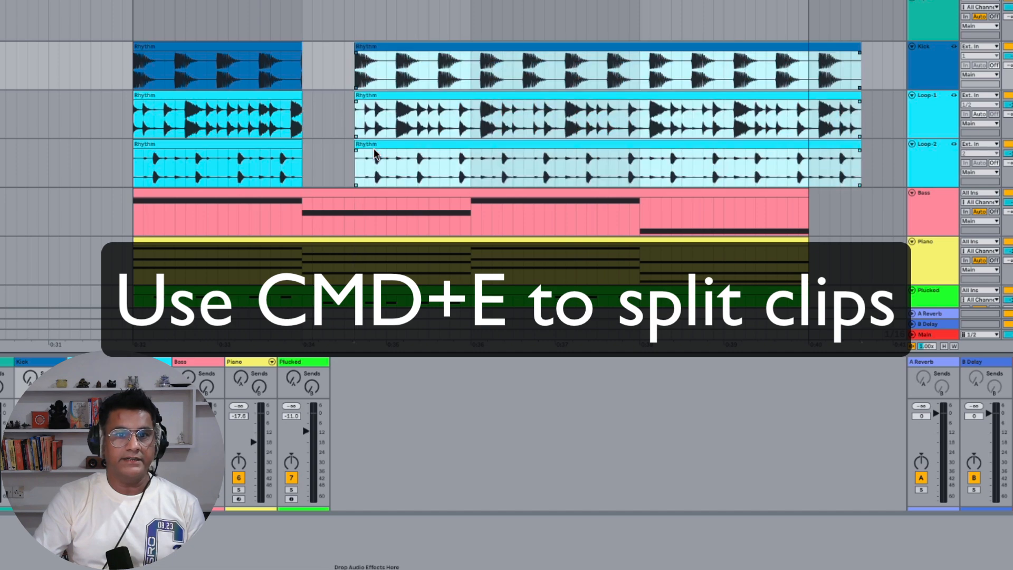
Undo the split and move of the linked Rhythm clips
key("super+z")
key("super+z")
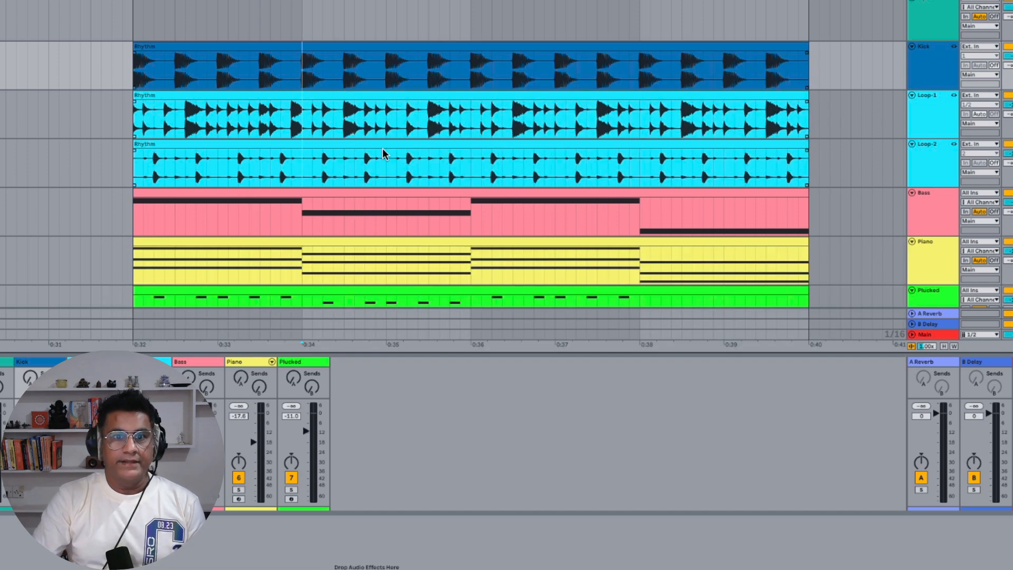
Delete the section of the linked Rhythm clips between about 0:36 and 0:38, then undo the deletion
mouse_move(472, 59)
left_mouse_down()
mouse_move(649, 61)
mouse_move(636, 63)
left_mouse_up()
left_click(468, 59)
left_click_drag(471, 56, 636, 66)
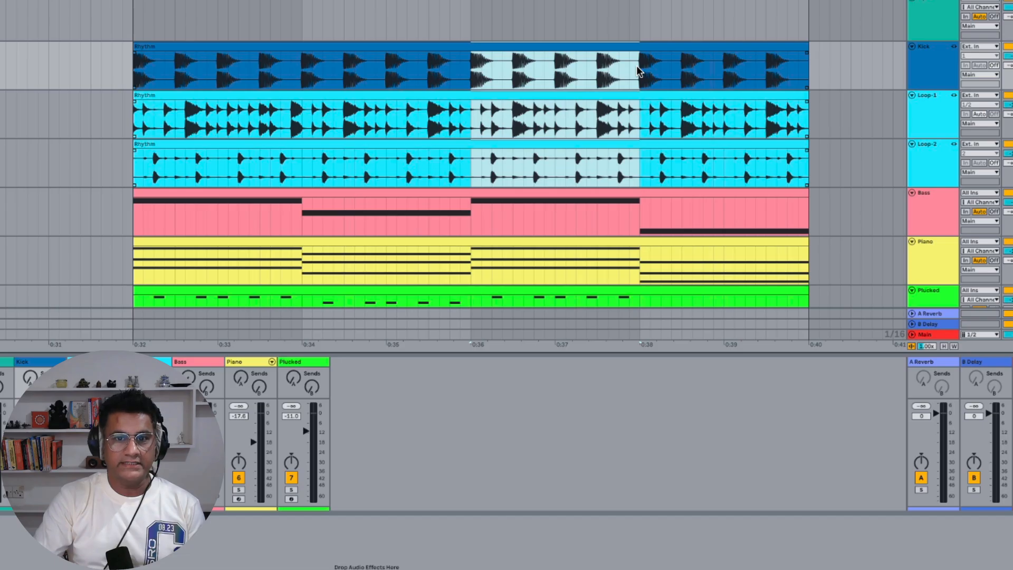
key("Delete")
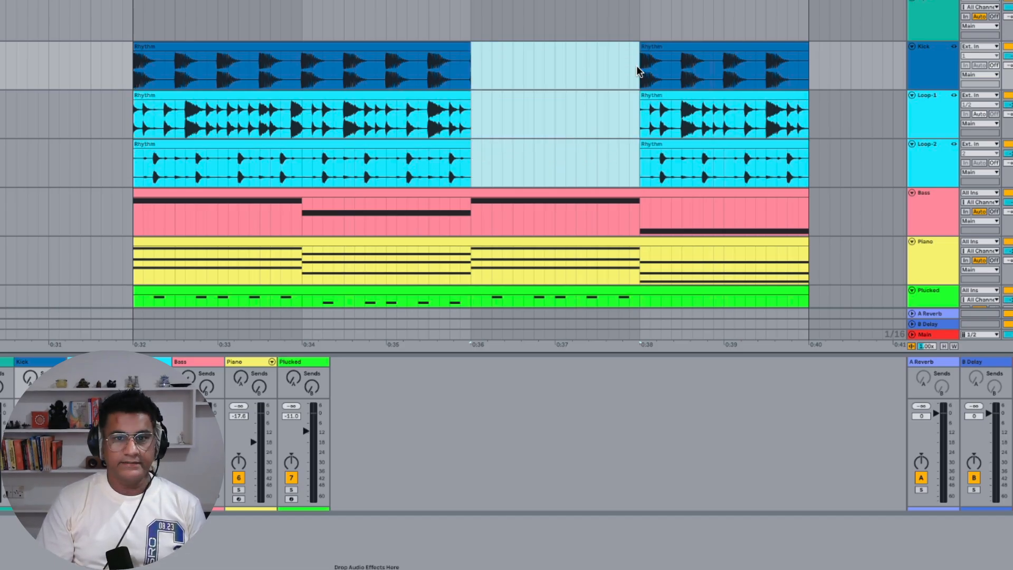
key("ctrl+z")
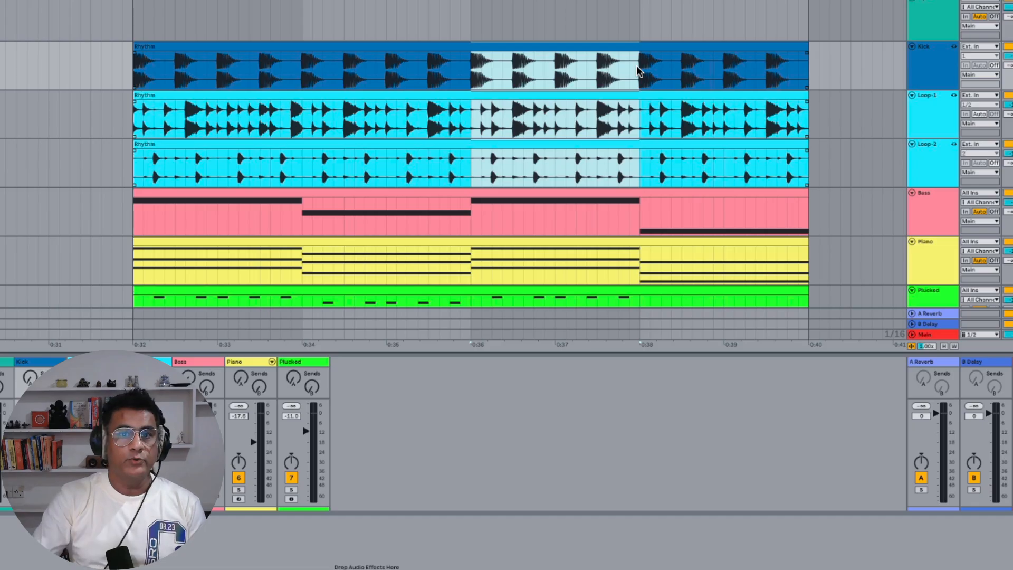
Open the linked kick Rhythm clip in the clip view to inspect its waveform
left_click(477, 47)
double_click(474, 48)
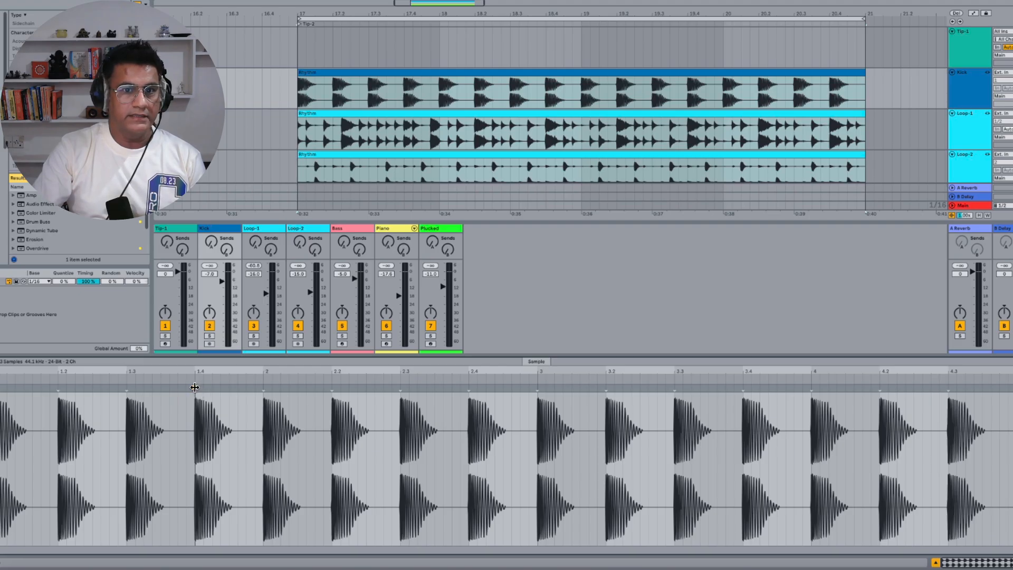
mouse_move(194, 388)
left_mouse_down()
mouse_move(418, 390)
mouse_move(102, 397)
mouse_move(443, 403)
mouse_move(187, 405)
mouse_move(416, 403)
mouse_move(261, 408)
left_mouse_up()
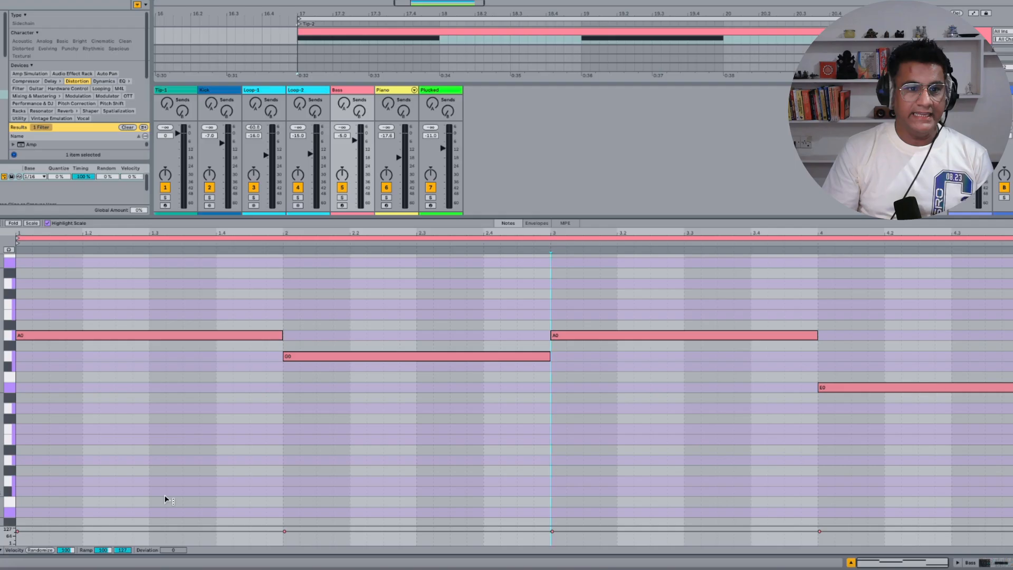
Split the first A0 note of the Bass clip into eight shorter notes
left_click(81, 336)
left_click(108, 336)
left_click(145, 336)
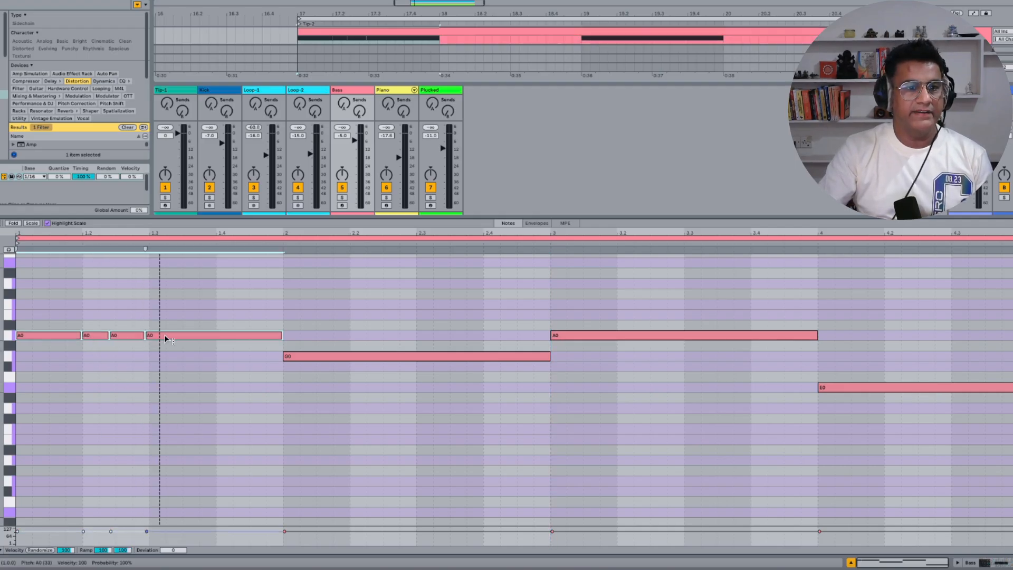
left_click(177, 336)
left_click(228, 337)
left_click(211, 336)
left_click(259, 338)
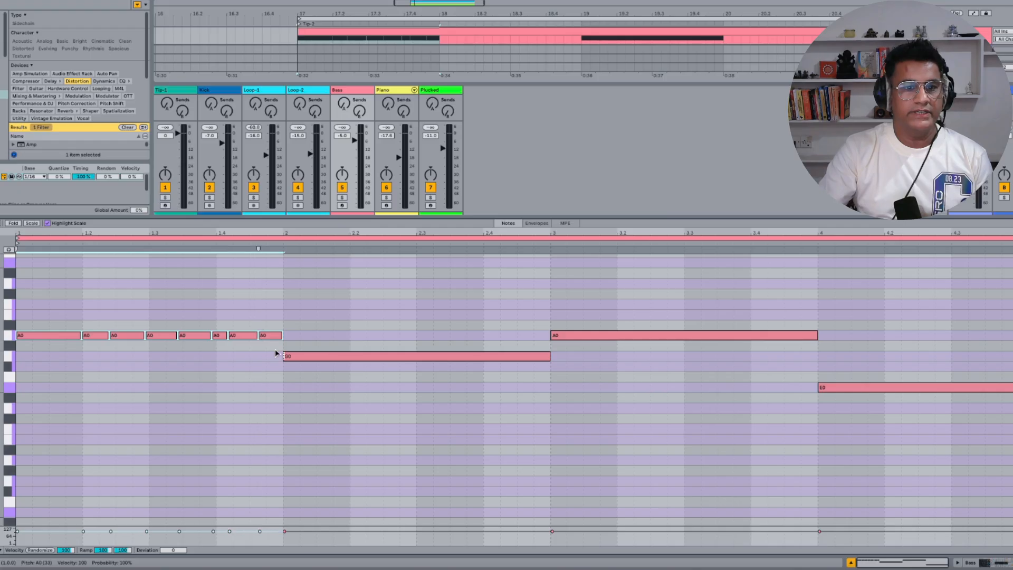
Split the G0 bass note into six shorter notes
left_click(355, 357)
left_click(425, 357)
left_click(397, 357)
left_click(502, 357)
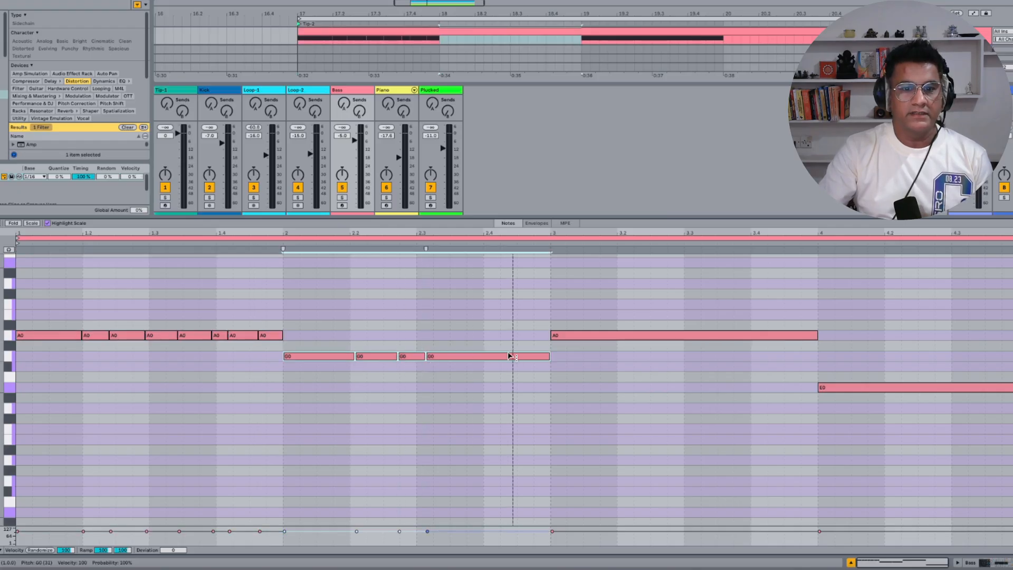
left_click(471, 357)
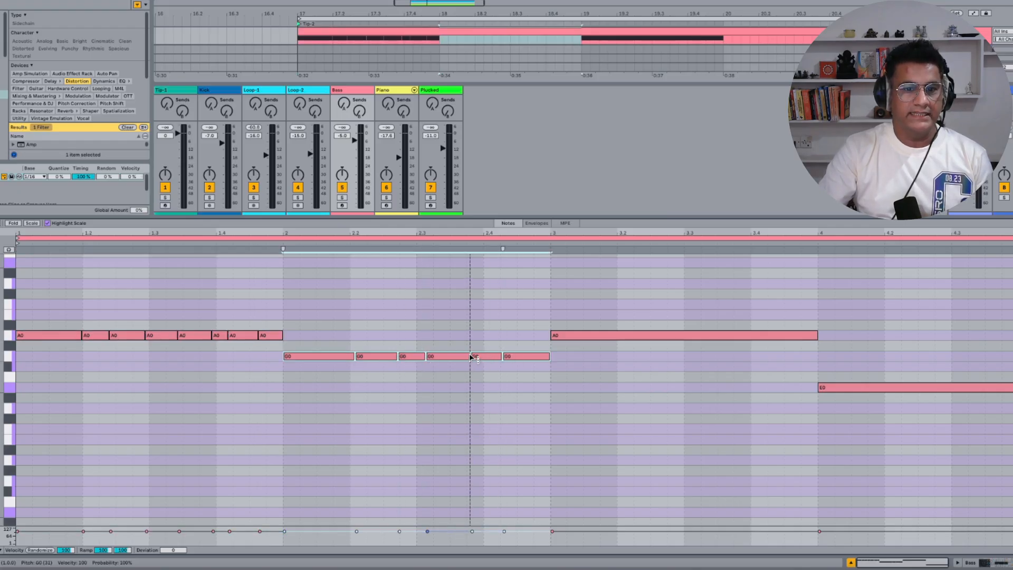
Split the second A0 bass note into six shorter notes
left_click(605, 337)
left_click(639, 335)
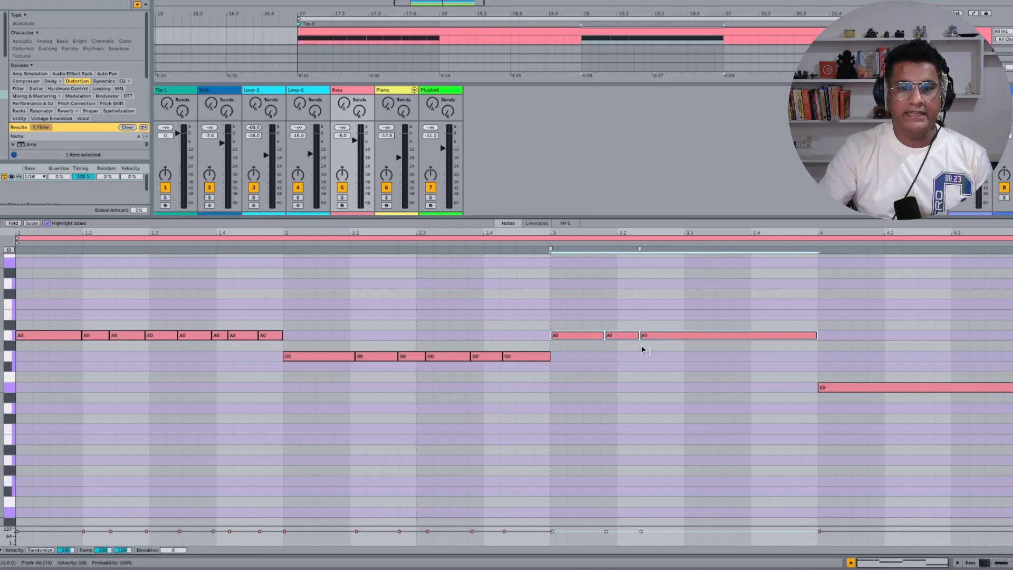
left_click(687, 336)
left_click(741, 335)
left_click(778, 336)
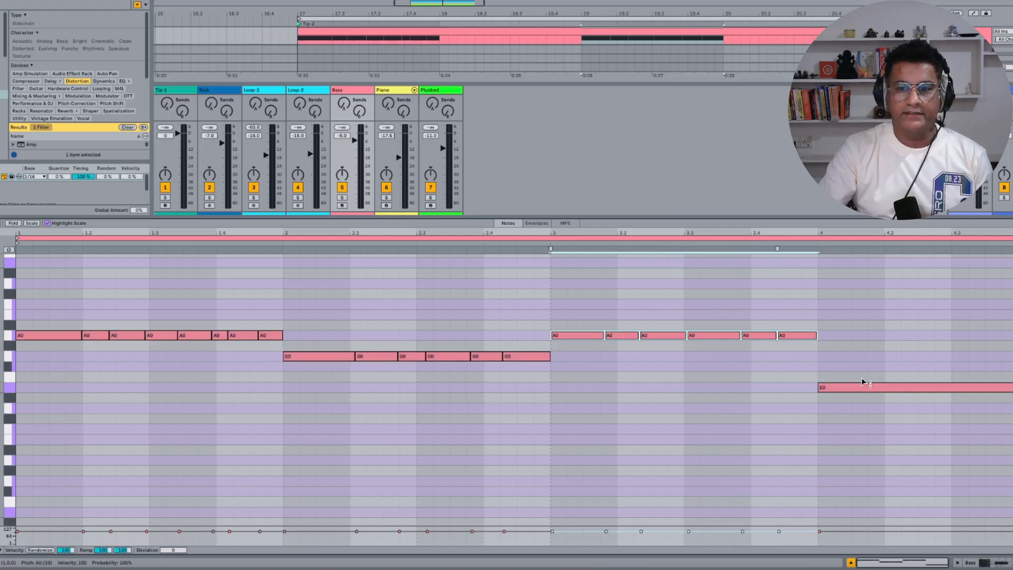
left_click(905, 391)
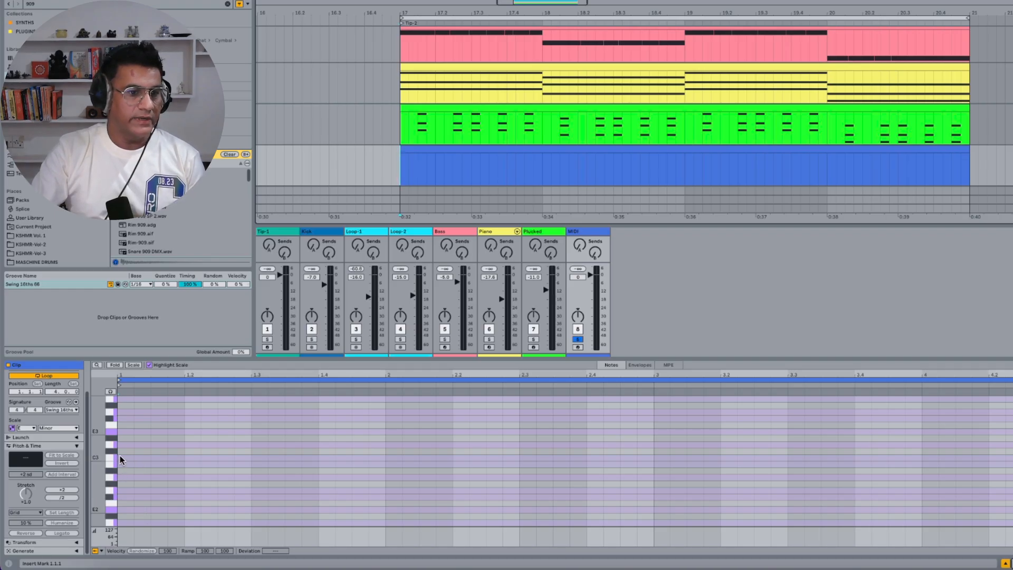
Draw a C3 note in the new MIDI clip, extend it across the clip with Legato, and chop it into sixteenth notes
double_click(119, 456)
left_click(63, 534)
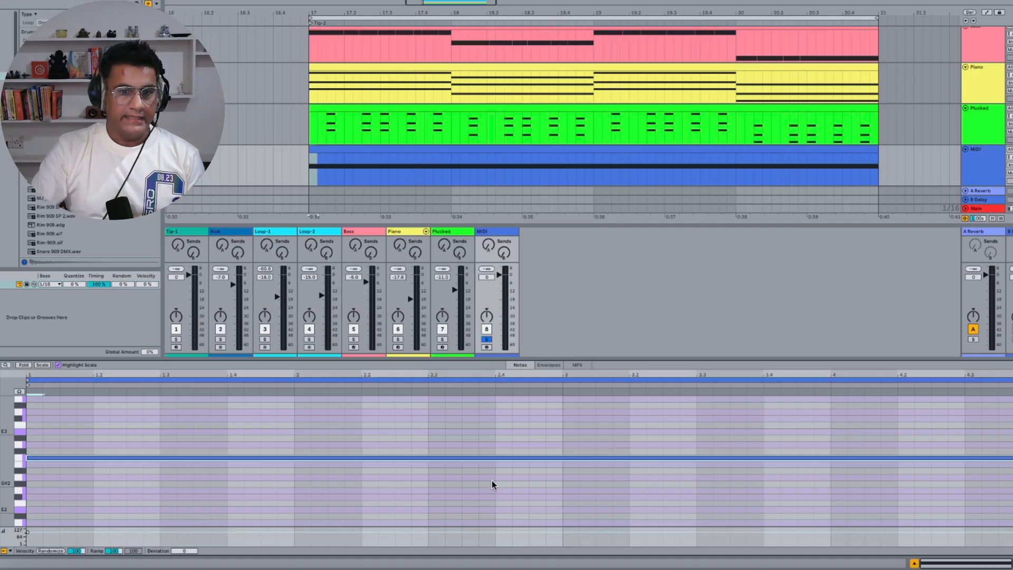
left_click(473, 456)
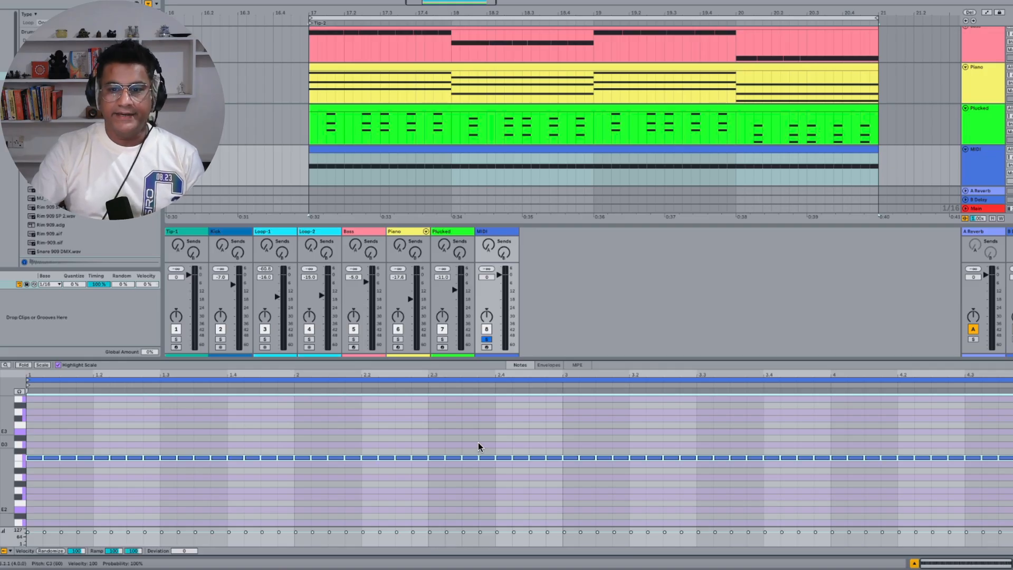
Play the clip and apply a velocity ramp from 7 to 127 across the notes
key("space")
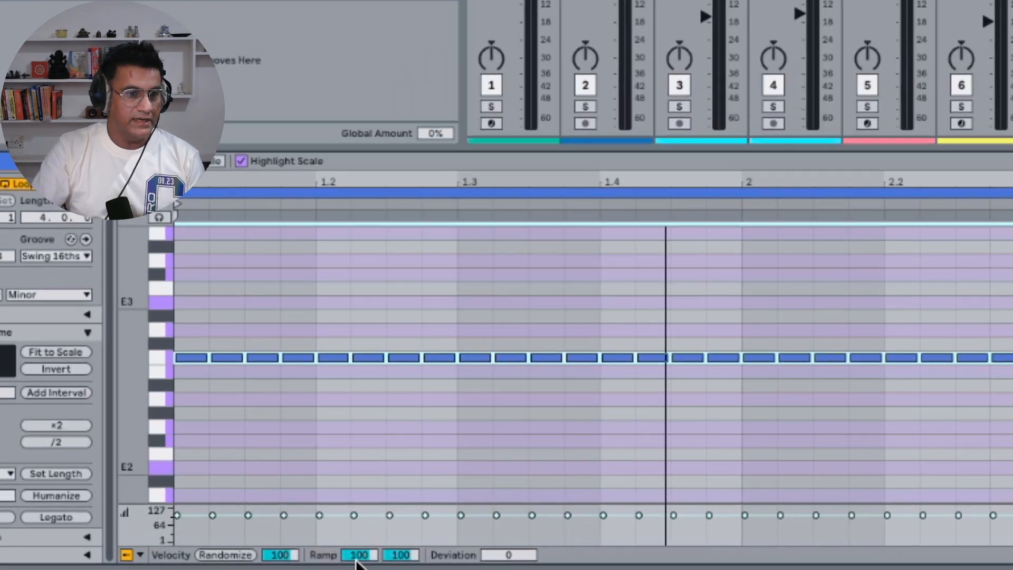
left_click_drag(357, 562, 386, 548)
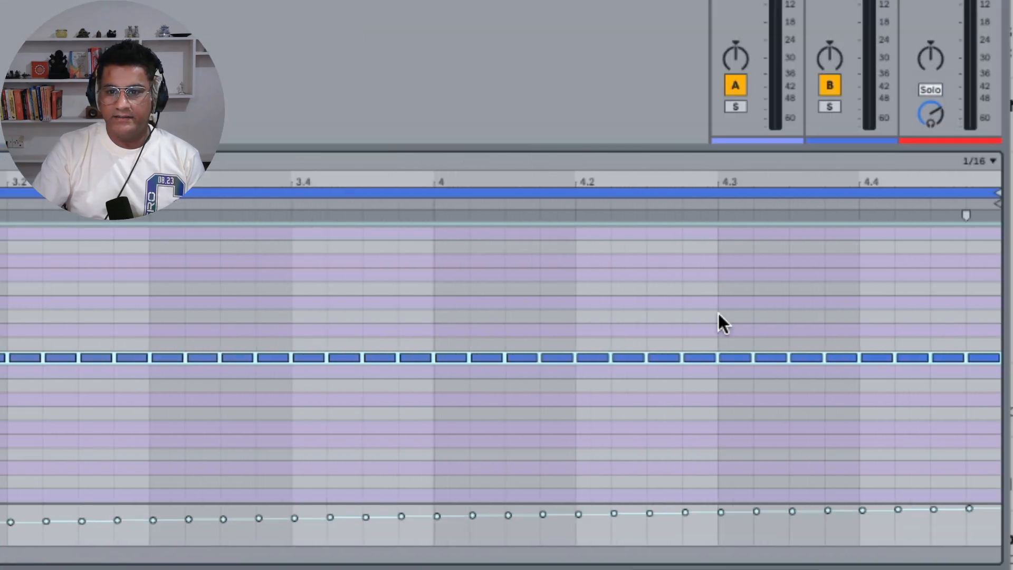
Select the notes from beat 4.3 to the end, set the grid to 1/32, and chop them into 32nd notes
left_click(718, 312)
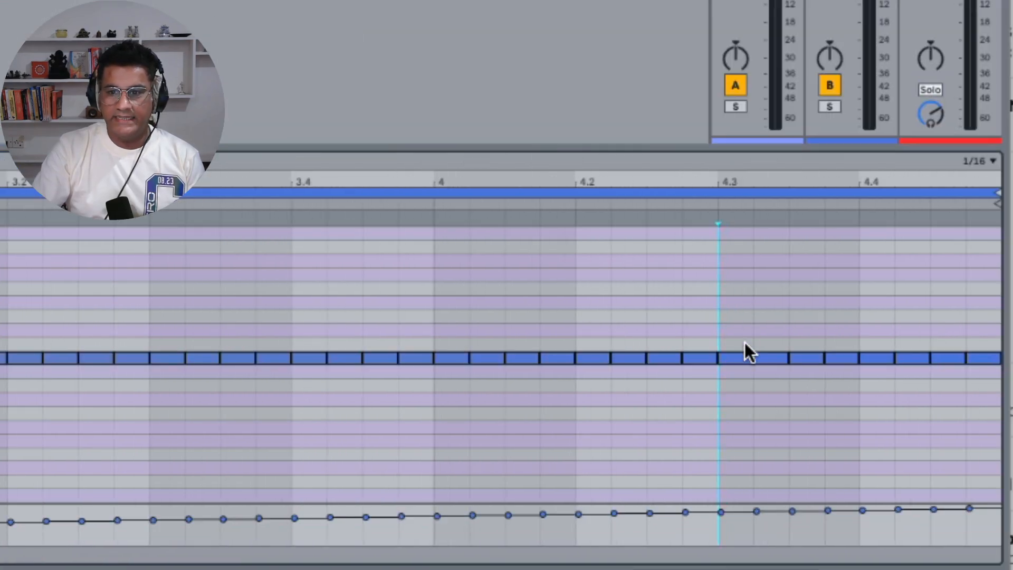
left_click_drag(733, 327, 974, 411)
left_click(988, 161)
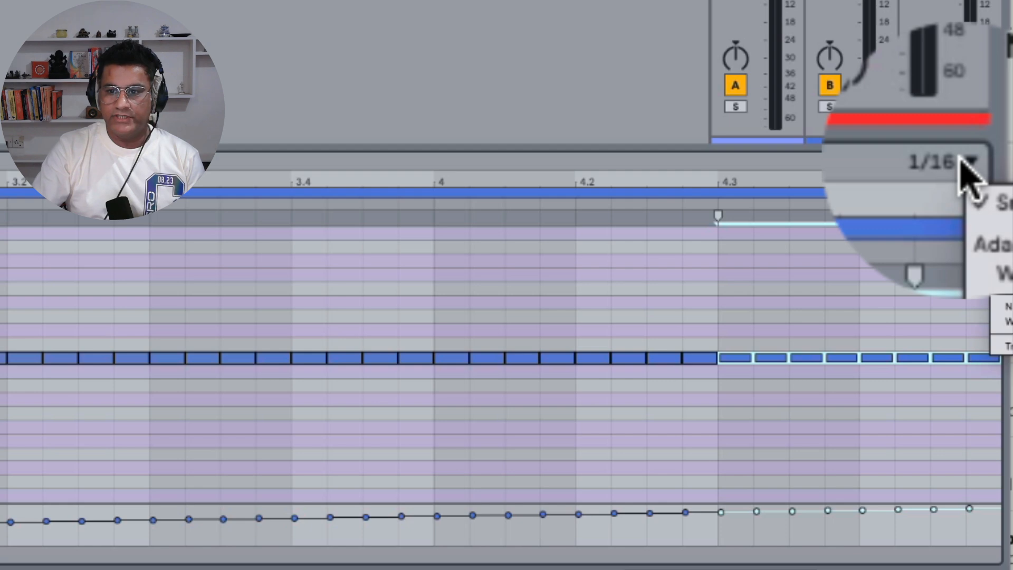
left_click(1010, 282)
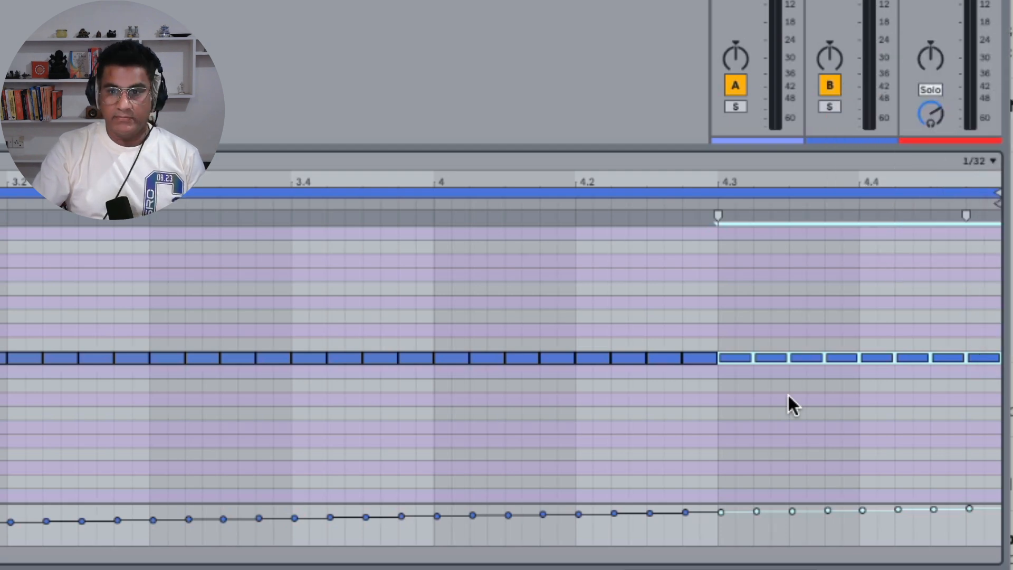
key("ctrl+e")
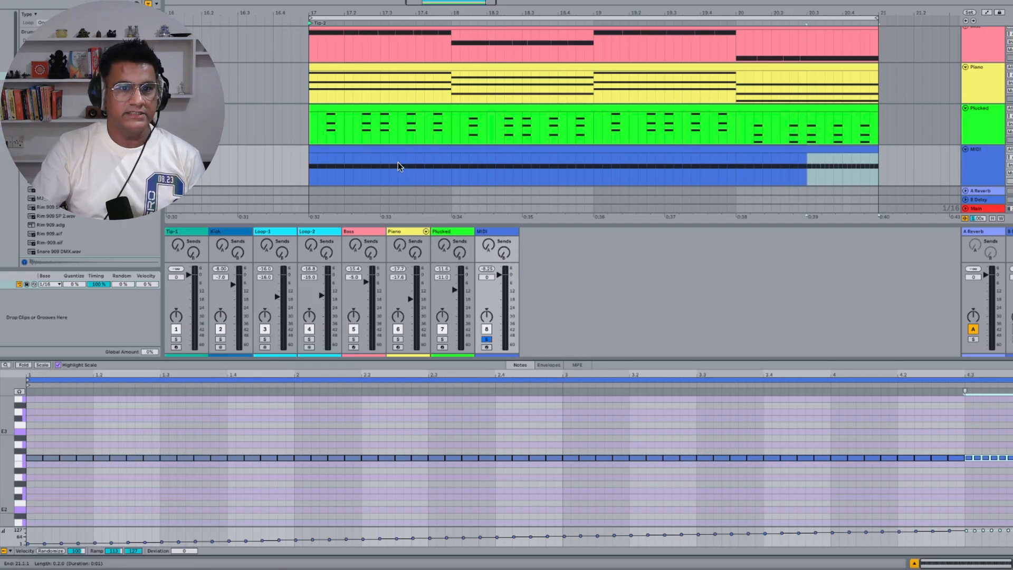
Chop the note at beat 2.2 of the MIDI clip into rapid repeats
left_click(398, 150)
key("space")
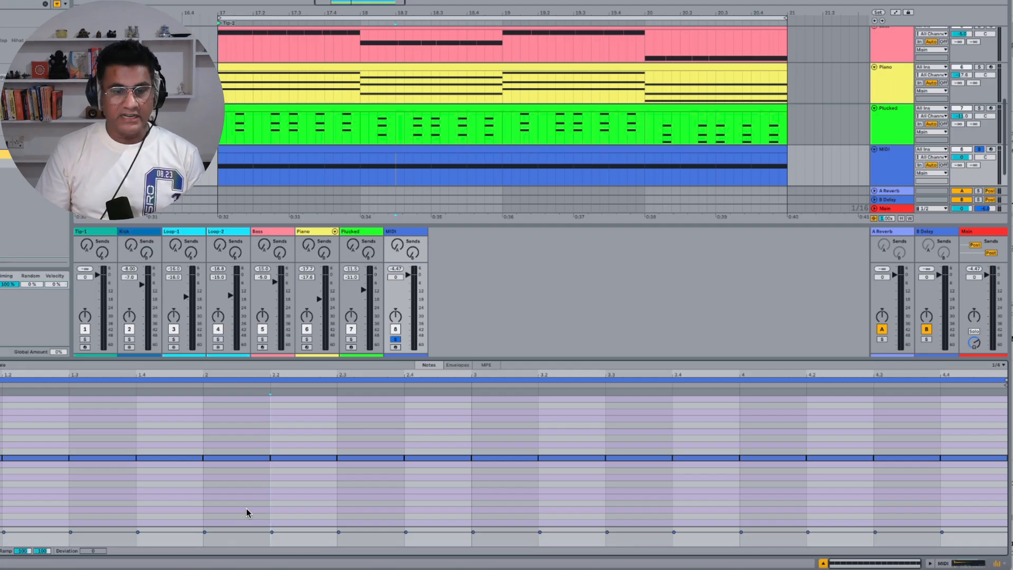
left_click(310, 463)
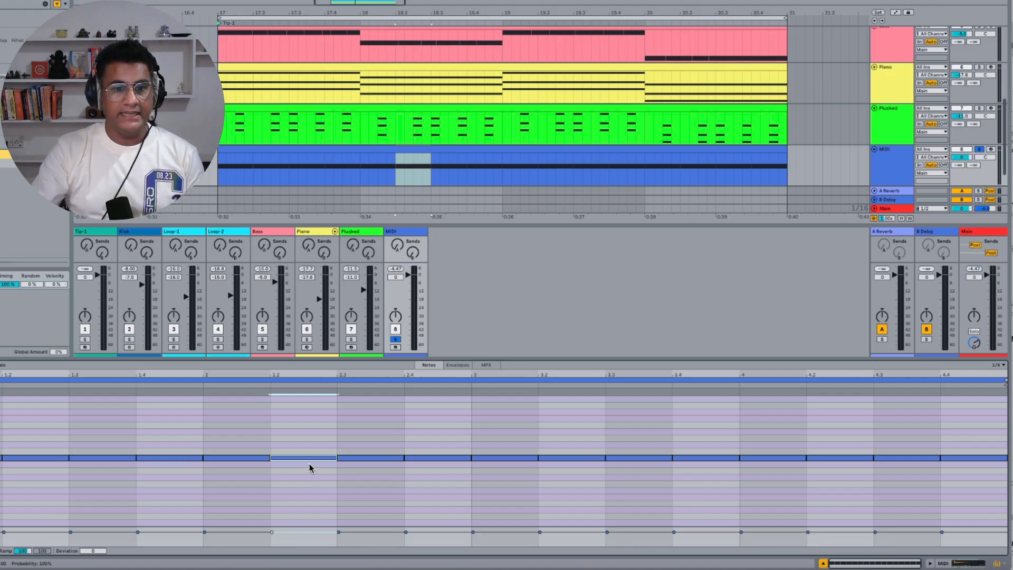
key("super+e")
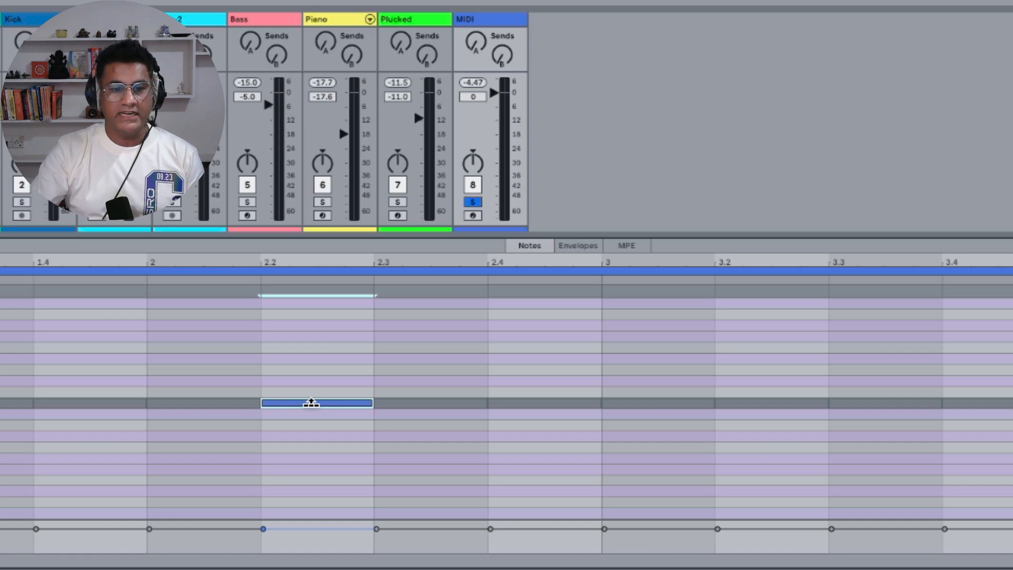
left_click_drag(301, 402, 300, 360)
Chop the notes at beats 3 and 3.4 into rapid repeats
left_click(687, 404)
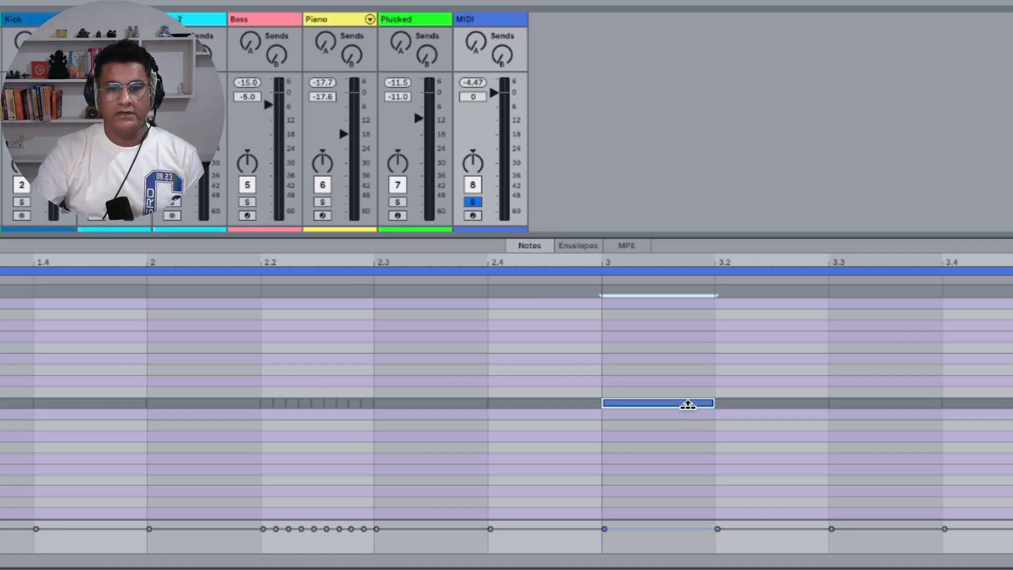
left_click_drag(687, 404, 688, 377)
left_click(934, 411)
key("e")
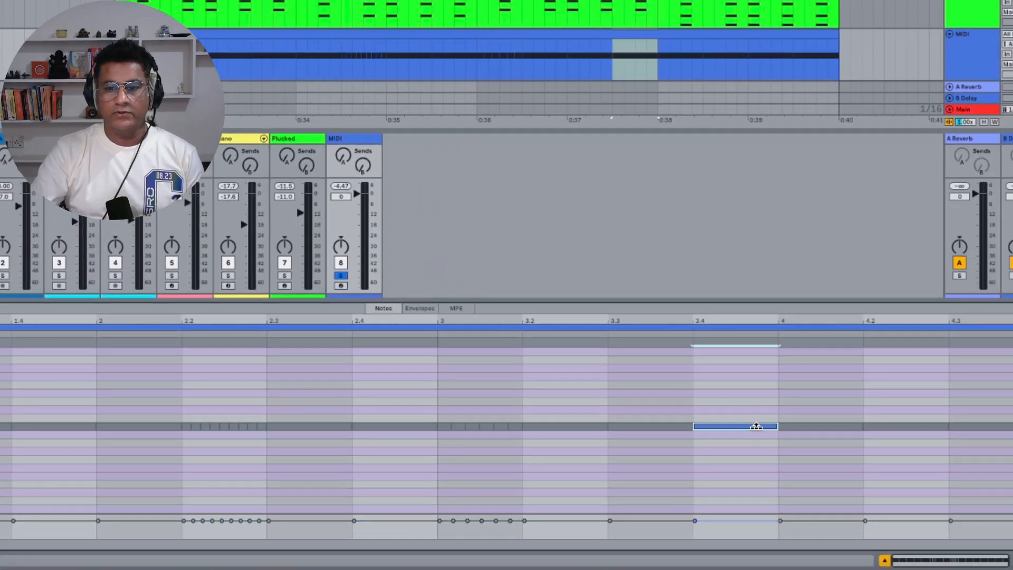
left_click_drag(935, 410, 935, 411)
left_click_drag(753, 427, 753, 406)
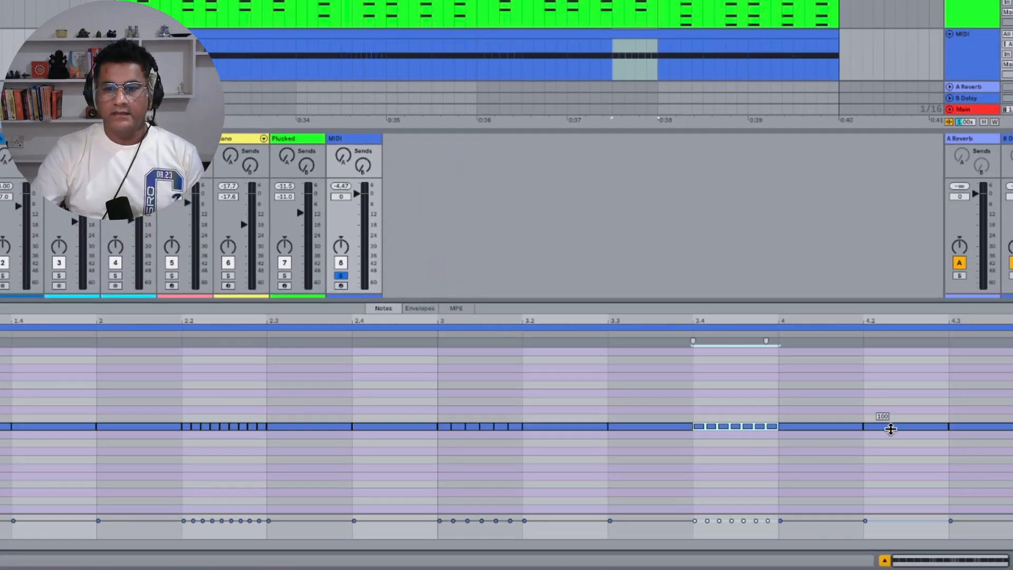
key("e")
left_click_drag(894, 425, 891, 419)
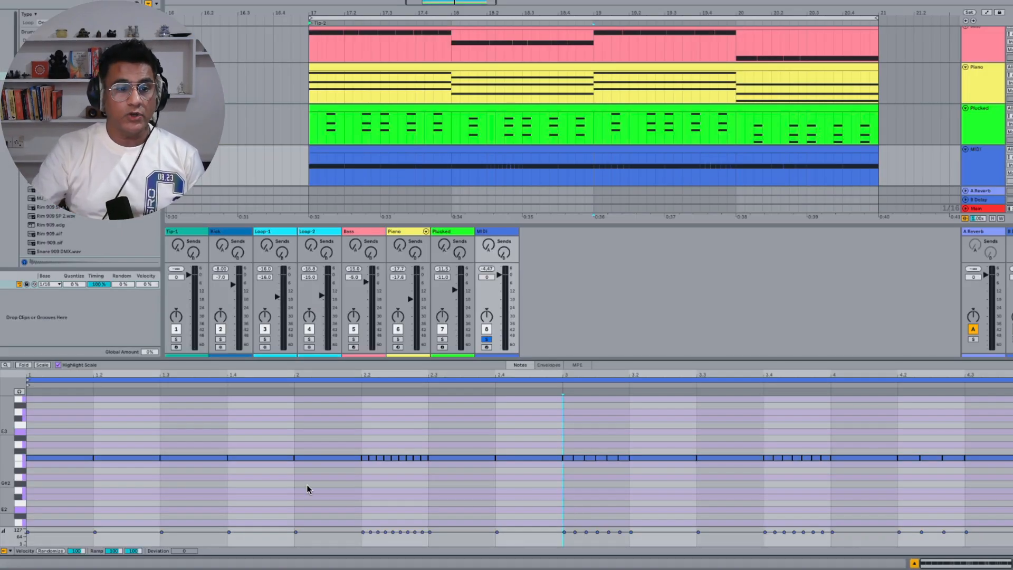
Select all notes in the MIDI clip and join them
left_click_drag(60, 437, 1012, 513)
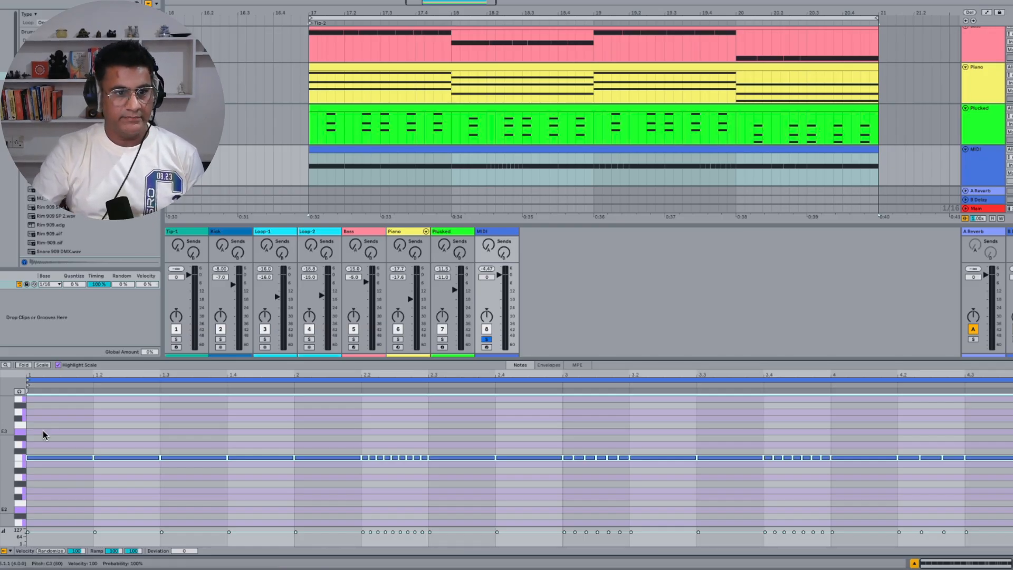
left_click_drag(50, 429, 923, 506)
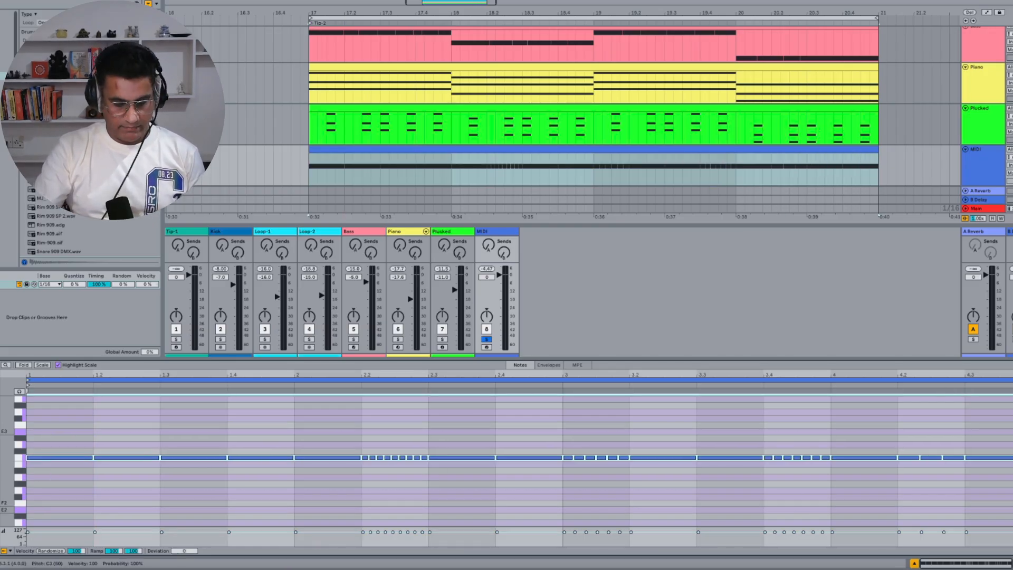
key("ctrl+j")
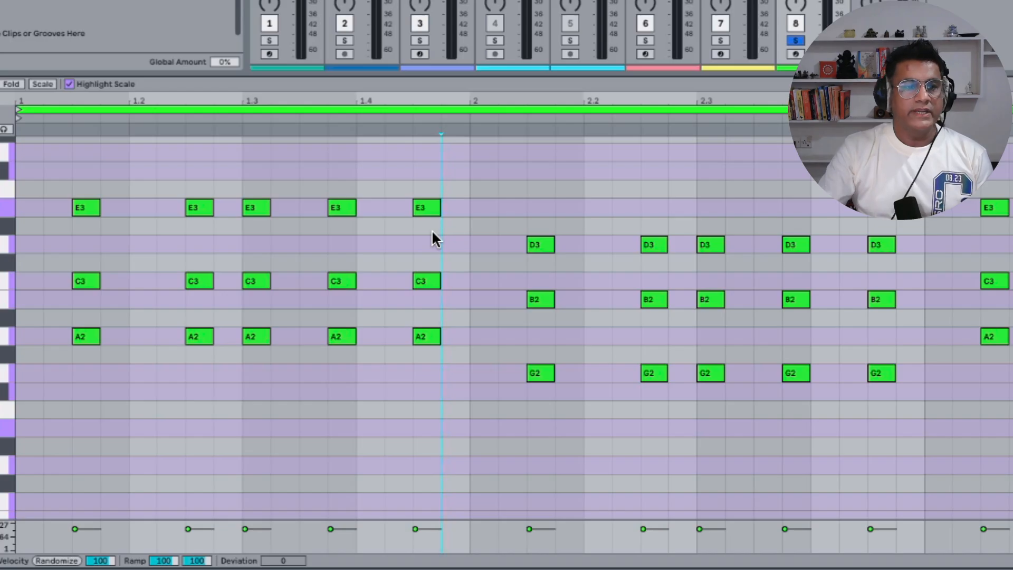
Select the first five chords in the Plucked clip and set their velocity ramp to 50
left_click_drag(68, 175, 436, 235)
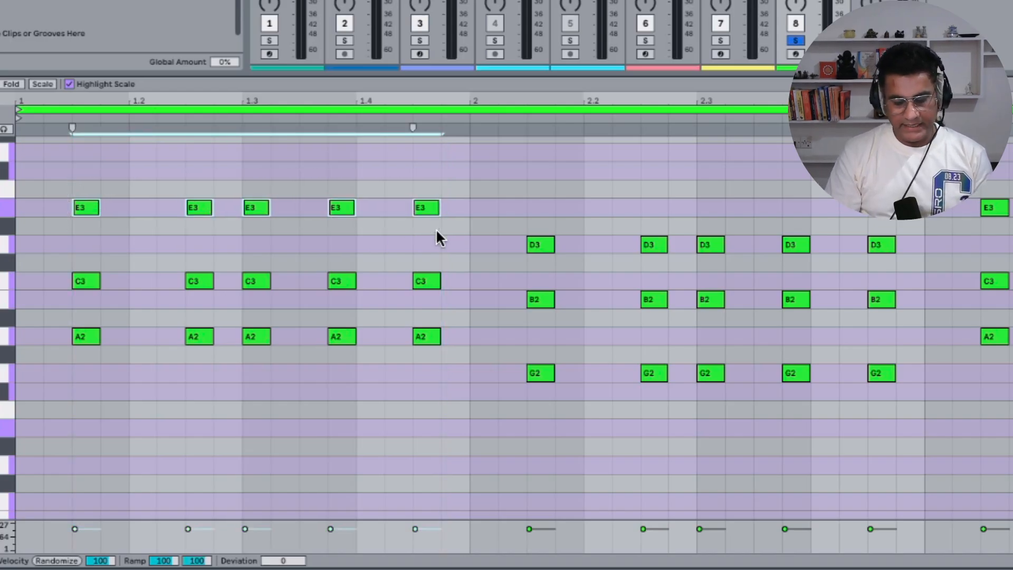
type("50")
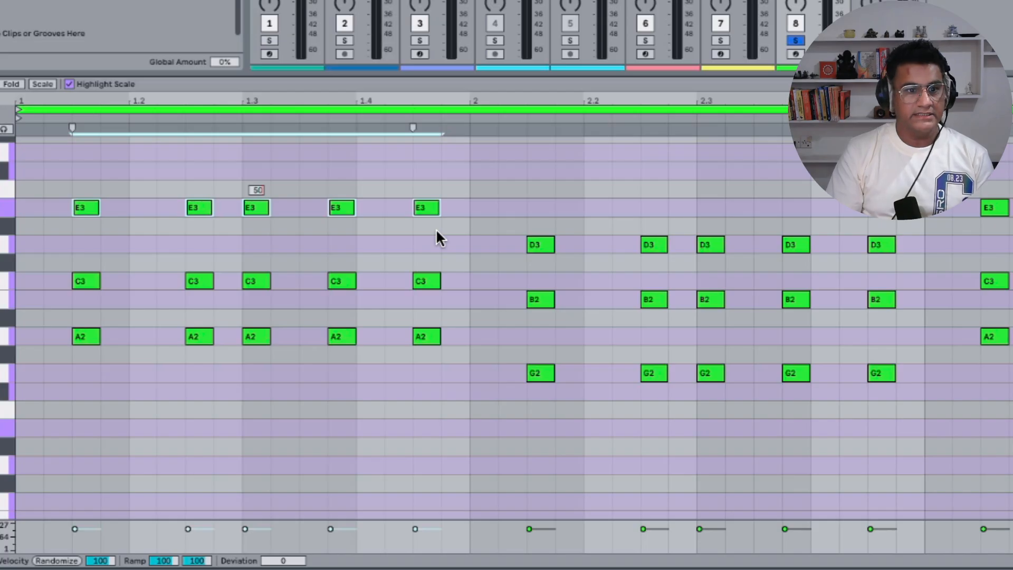
key("Return")
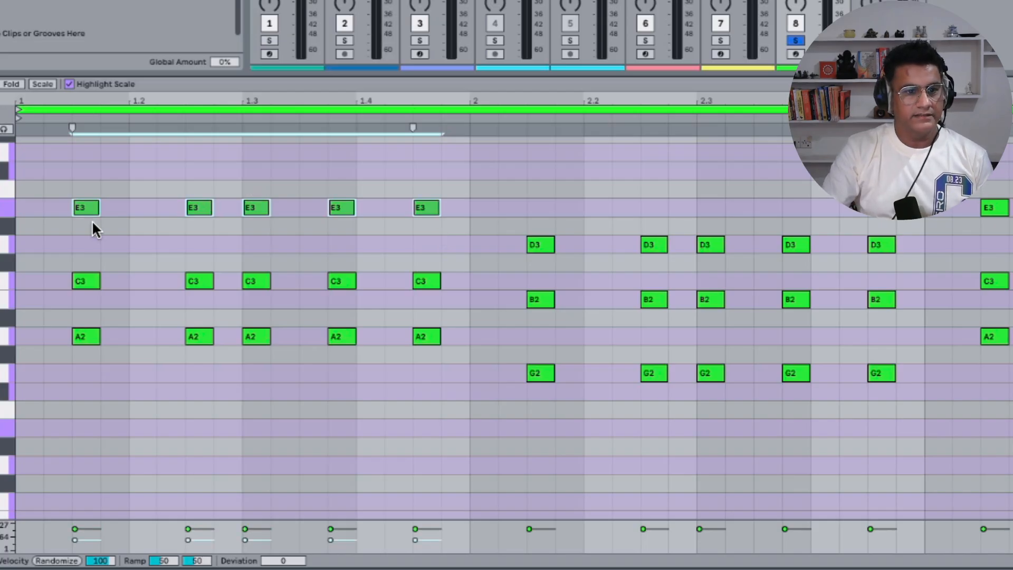
Select all the chords in the Plucked clip and set their velocity ramp from 30 to 127
left_click_drag(64, 181, 1012, 504)
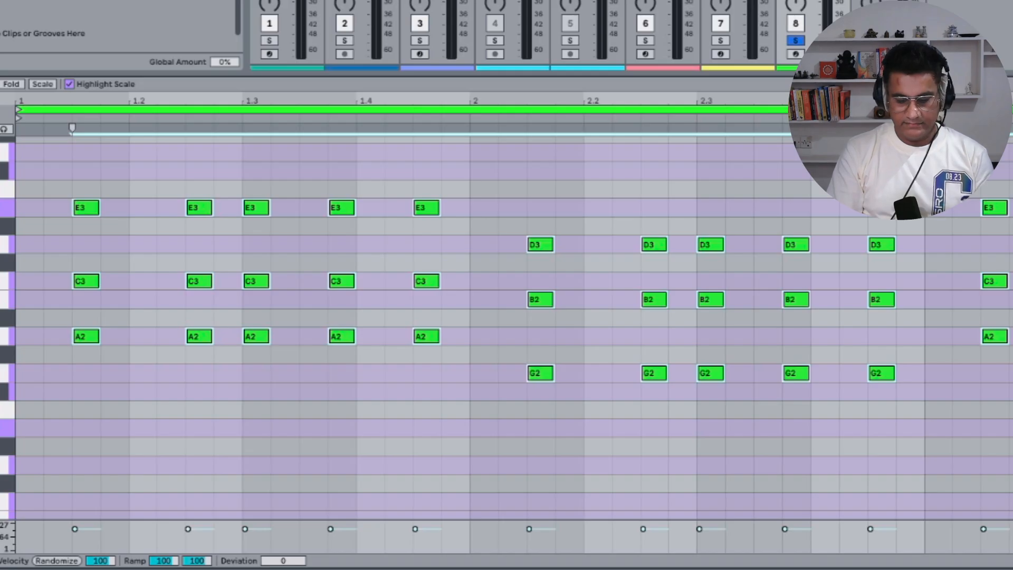
type("30")
key("Return")
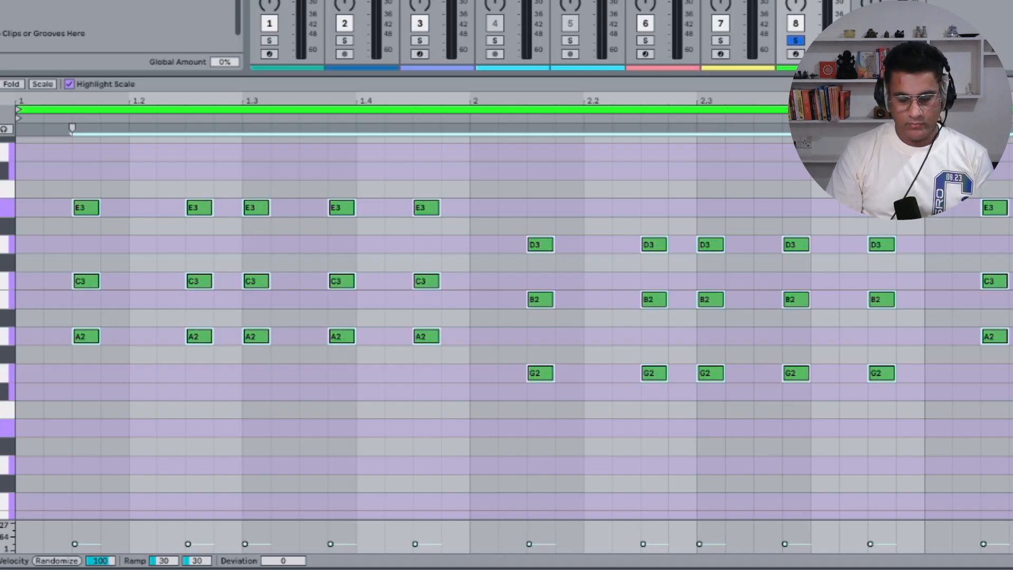
type("127")
key("Return")
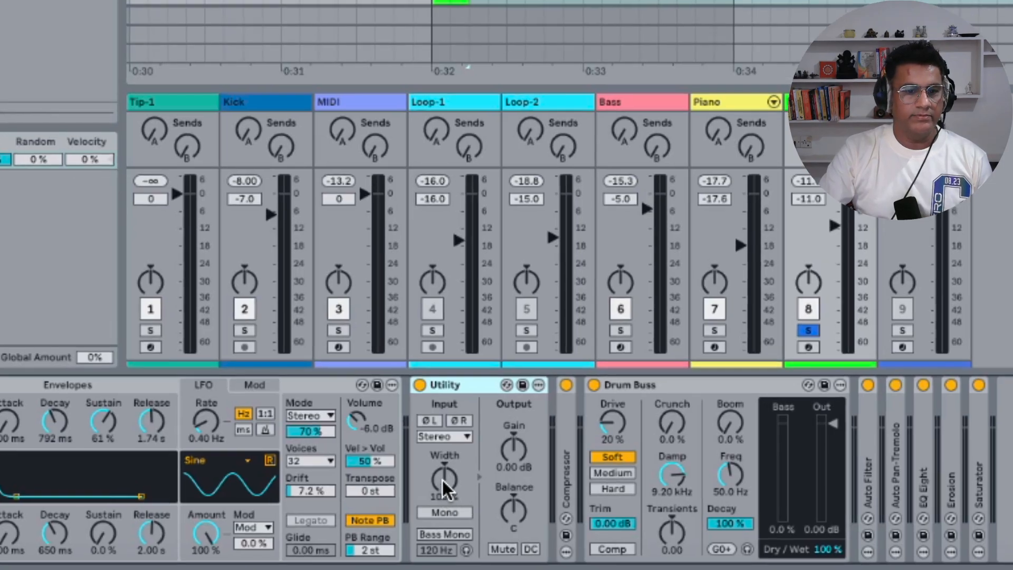
Switch the Utility's Width control to Mid/Side Mode and adjust the Mid/Side amount
right_click(442, 479)
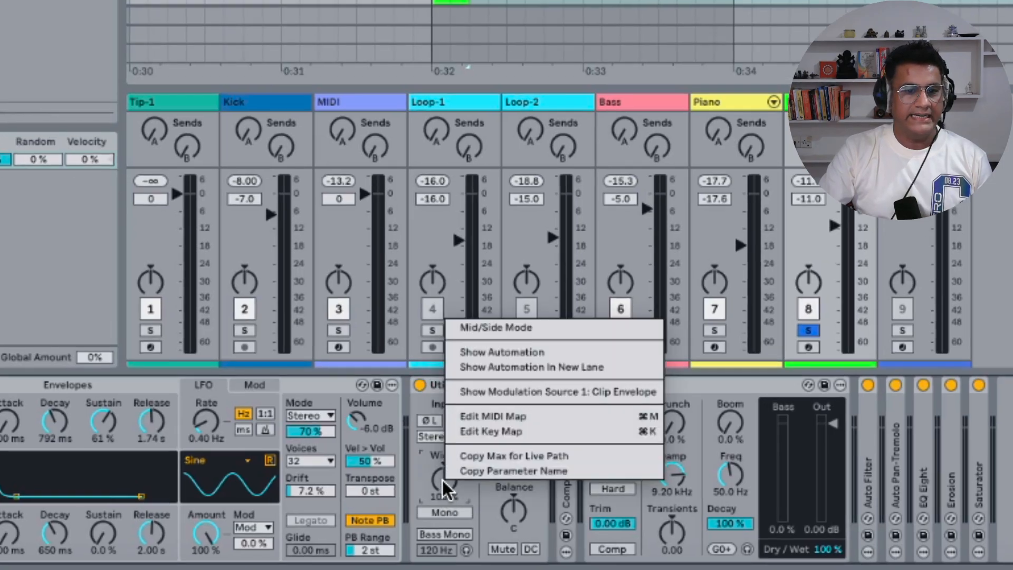
left_click(522, 326)
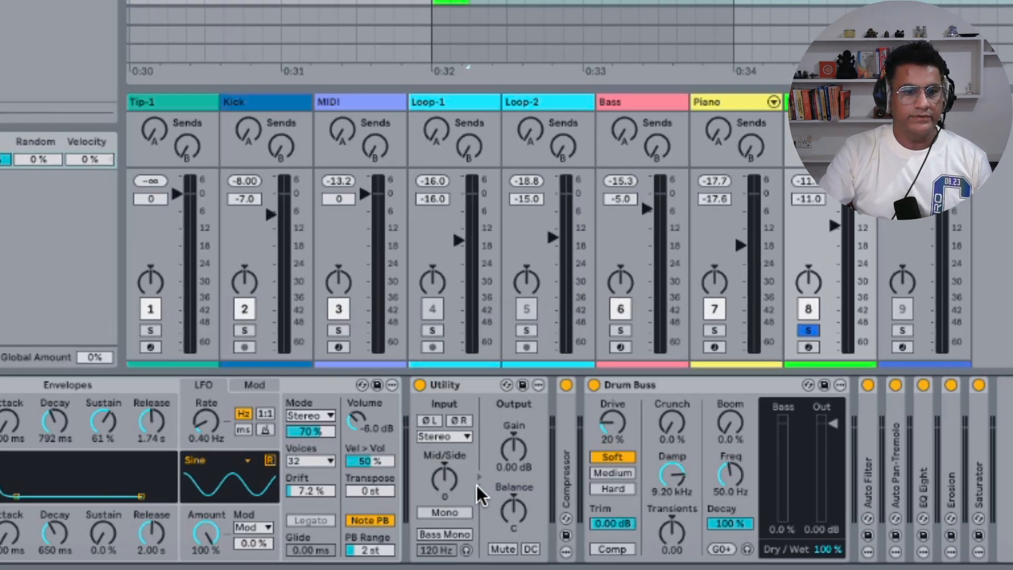
left_click_drag(444, 479, 444, 507)
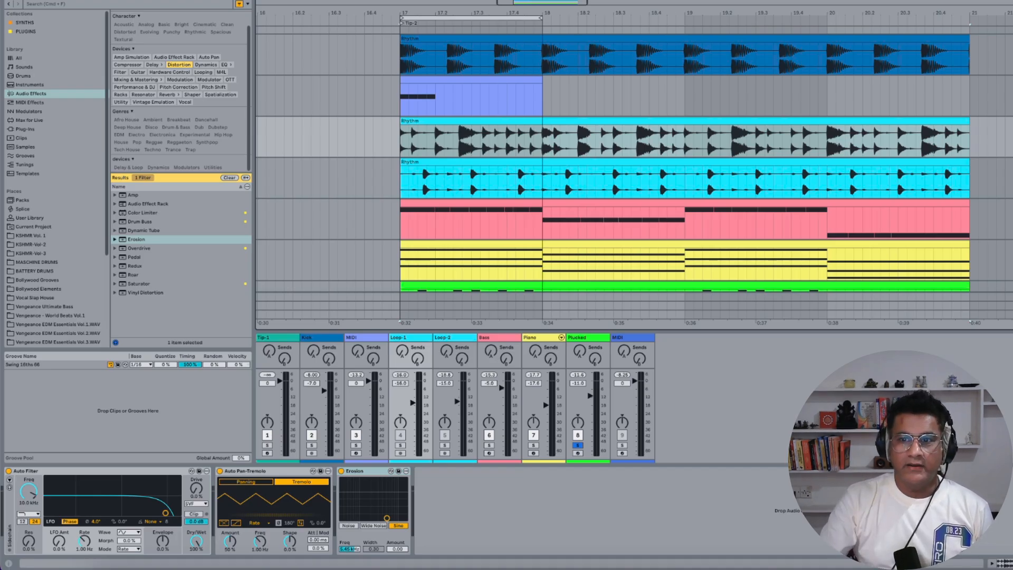
Draw stepped Auto Filter Frequency automation across the Loop-1 clip and show it in its own lane
key("a")
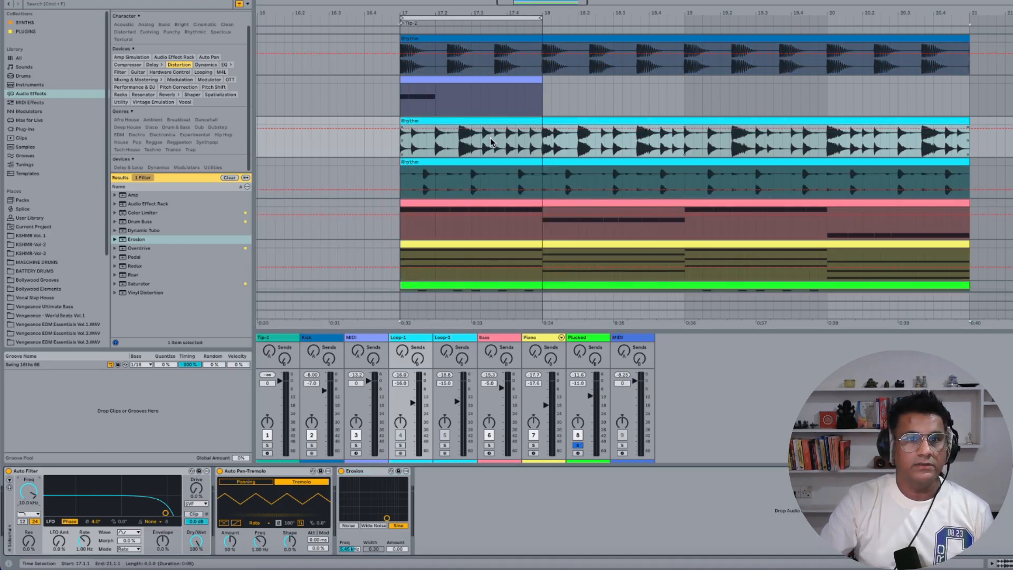
left_click_drag(540, 17, 969, 17)
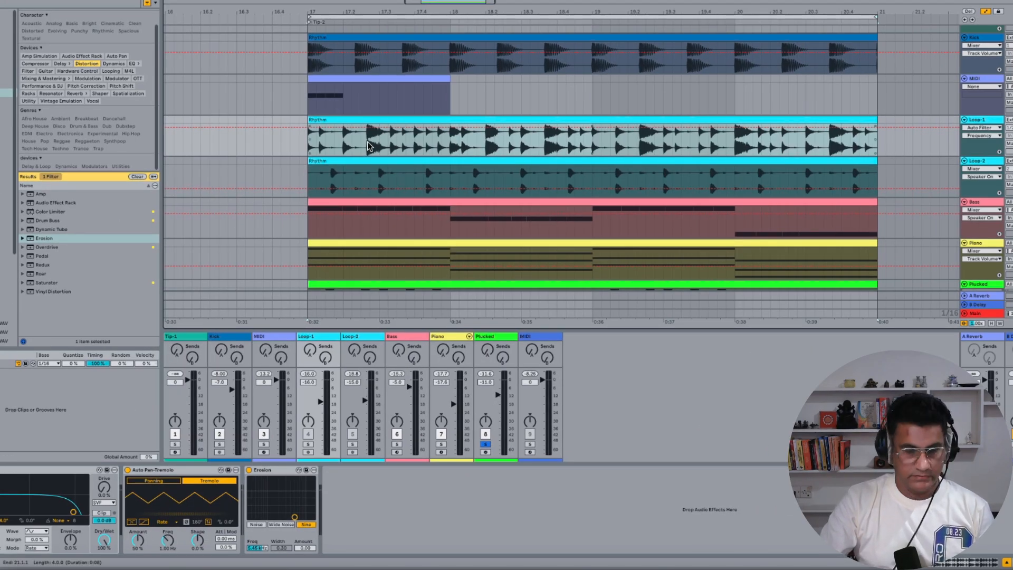
mouse_move(319, 145)
left_mouse_down()
mouse_move(430, 136)
mouse_move(491, 151)
mouse_move(586, 149)
mouse_move(865, 129)
left_mouse_up()
left_click(685, 148)
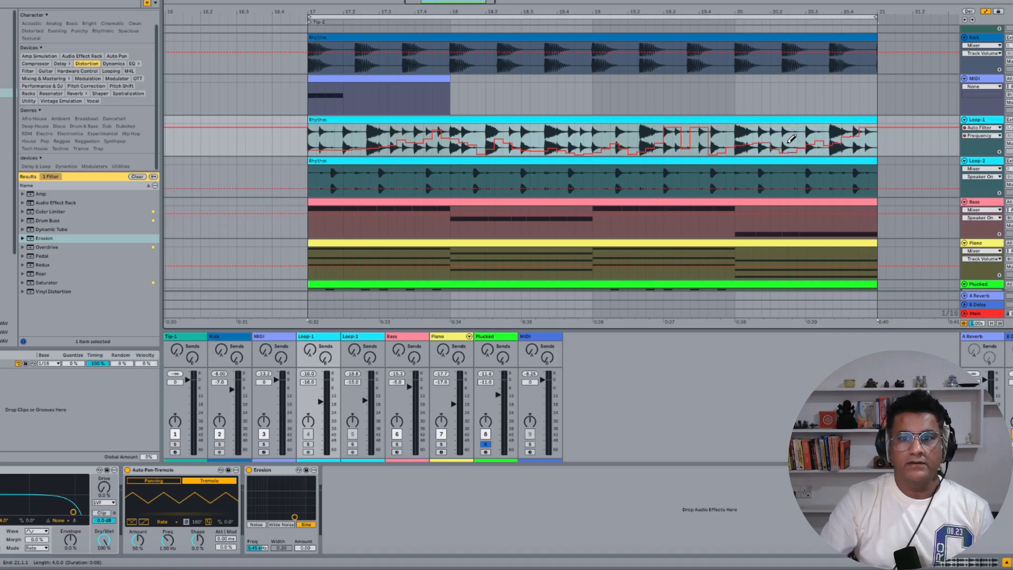
left_click(998, 153)
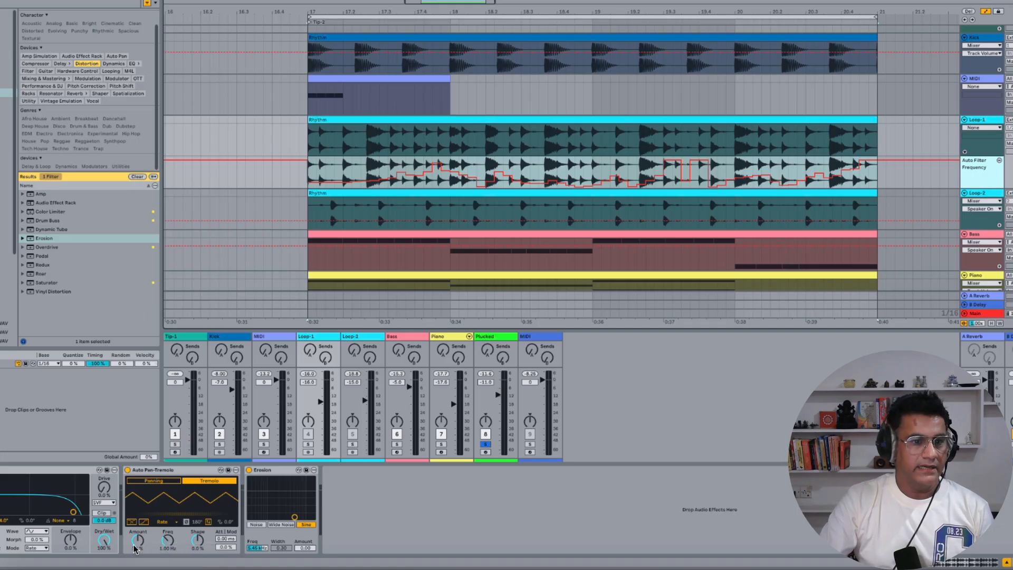
Draw Auto Pan-Tremolo Frequency automation across the Loop-1 clip and move it to its own lane
left_click(168, 541)
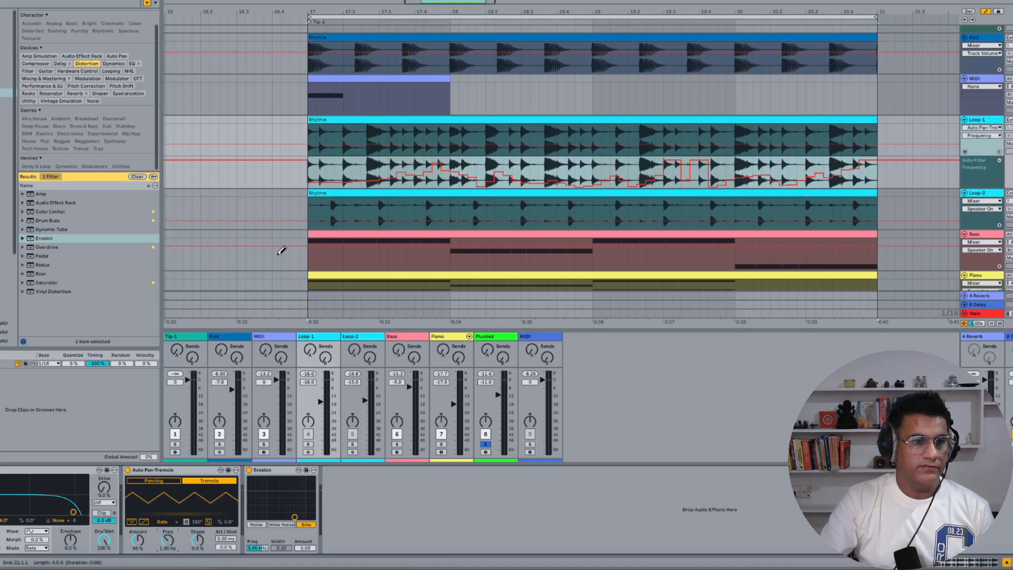
mouse_move(327, 141)
left_mouse_down()
mouse_move(356, 152)
mouse_move(551, 131)
mouse_move(855, 130)
left_mouse_up()
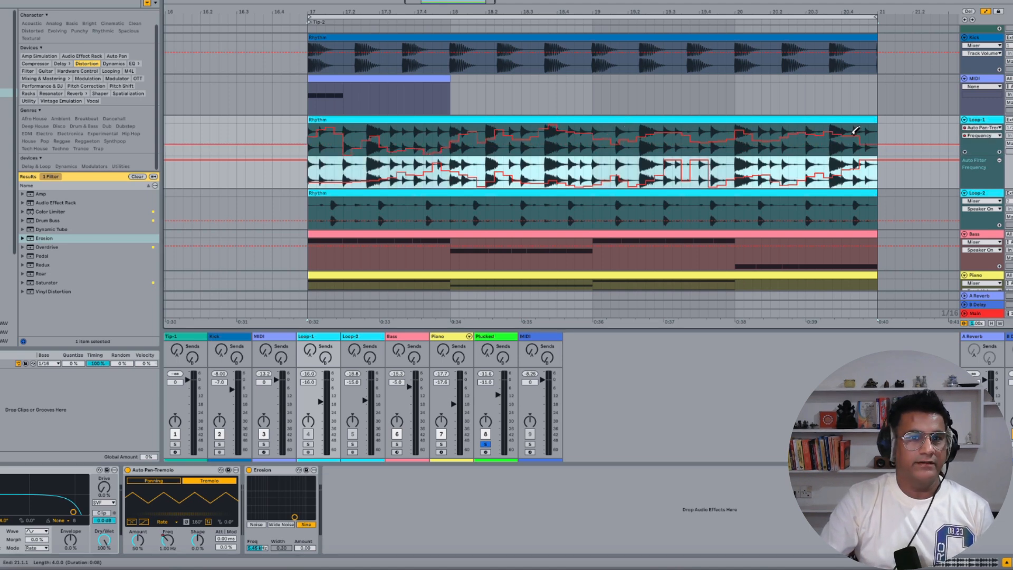
left_click(999, 153)
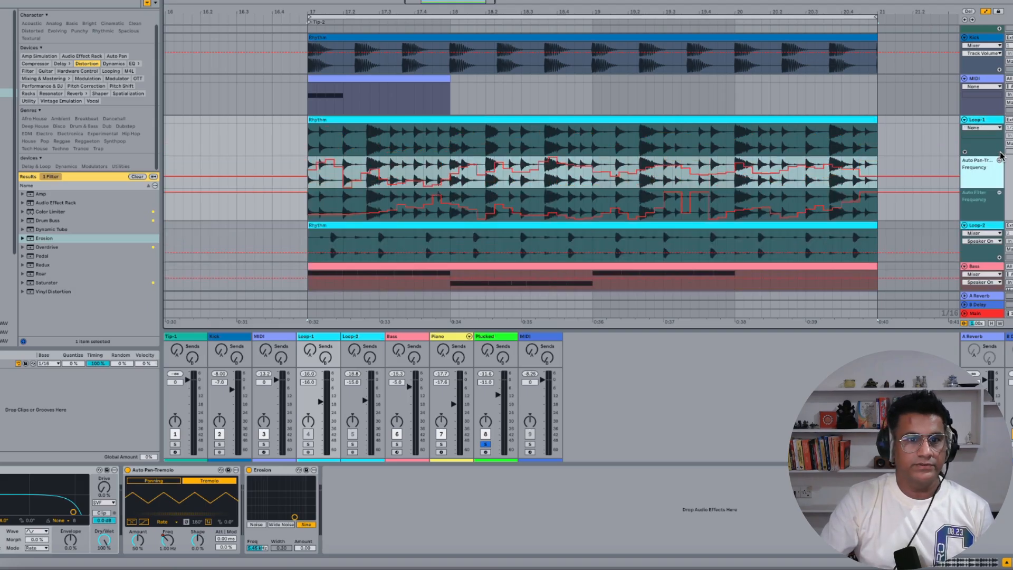
Draw Erosion Frequency automation across the Loop-1 clip and move it to its own lane
left_click(259, 549)
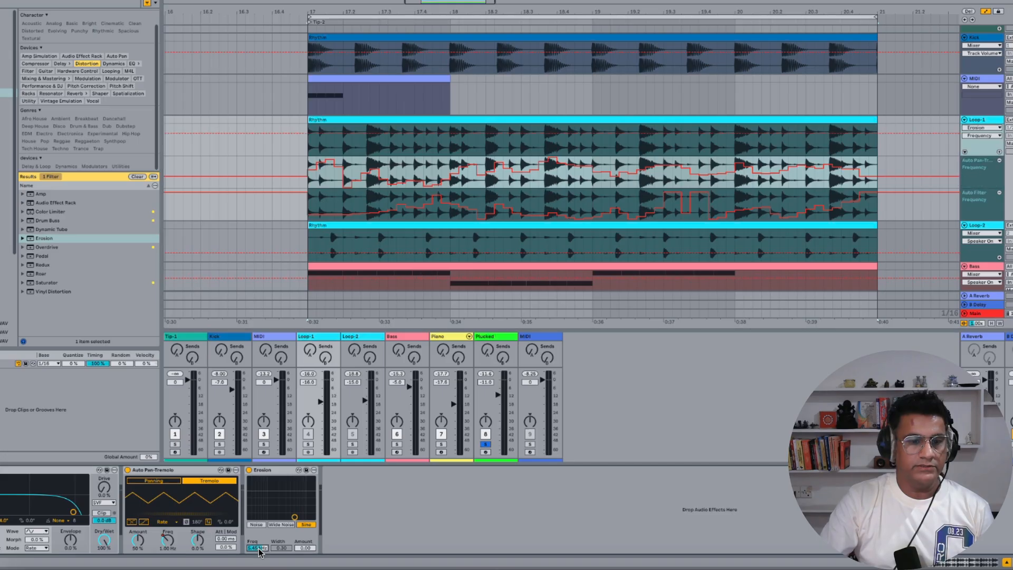
mouse_move(319, 138)
left_mouse_down()
mouse_move(628, 146)
mouse_move(674, 132)
mouse_move(820, 145)
mouse_move(873, 134)
left_mouse_up()
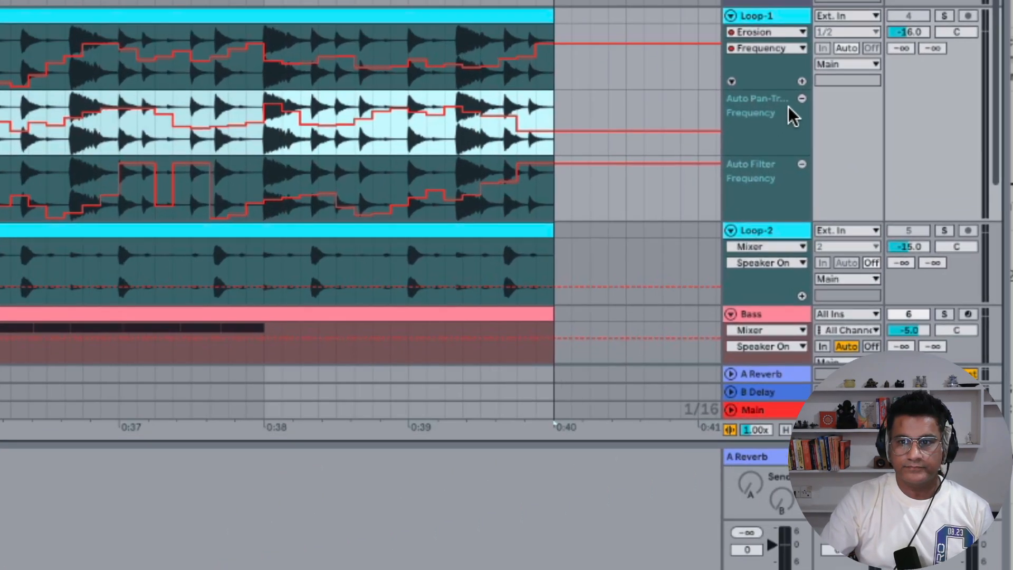
left_click(800, 82)
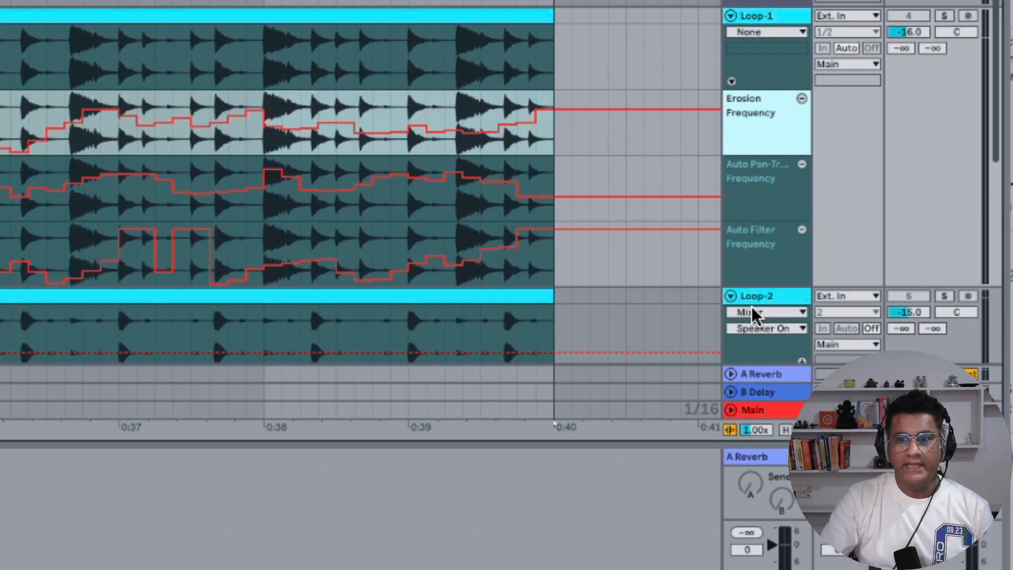
Move the Auto Filter Frequency lane to the top of Loop-1's automation lanes
left_click(758, 242)
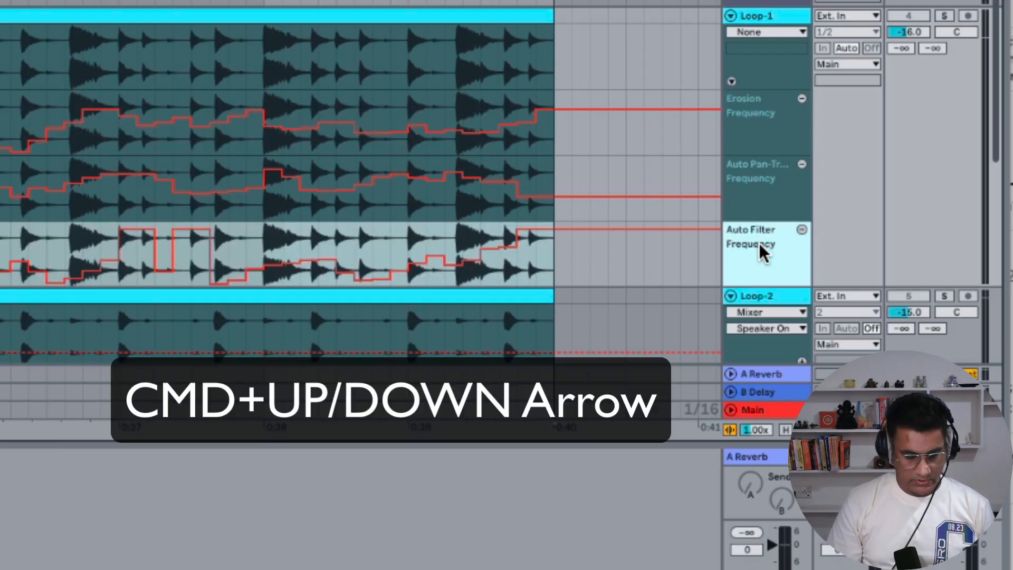
key("super+Up")
key("super+Up")
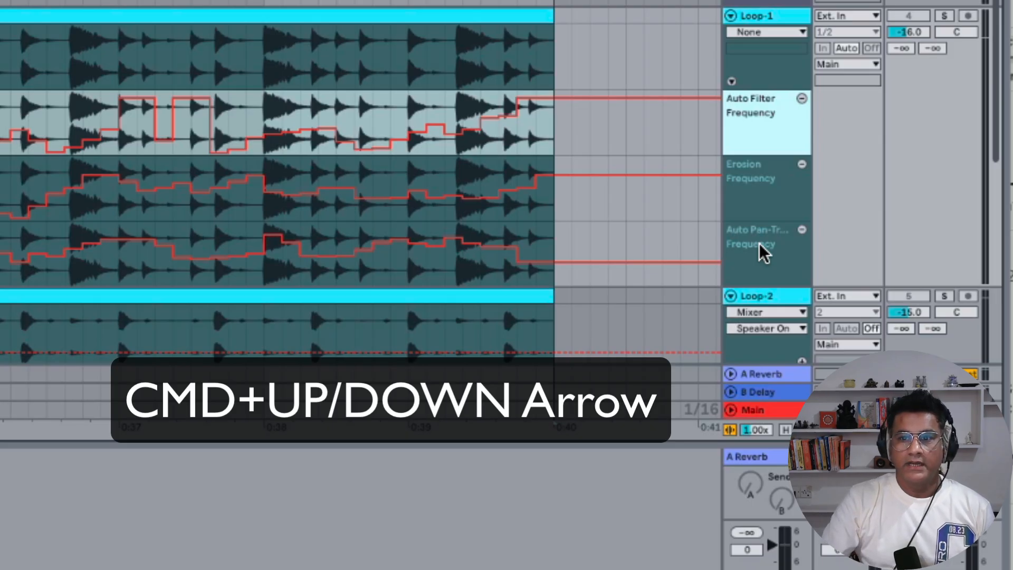
Move the Erosion Frequency lane below the Auto Pan-Tremolo Frequency lane
left_click(758, 242)
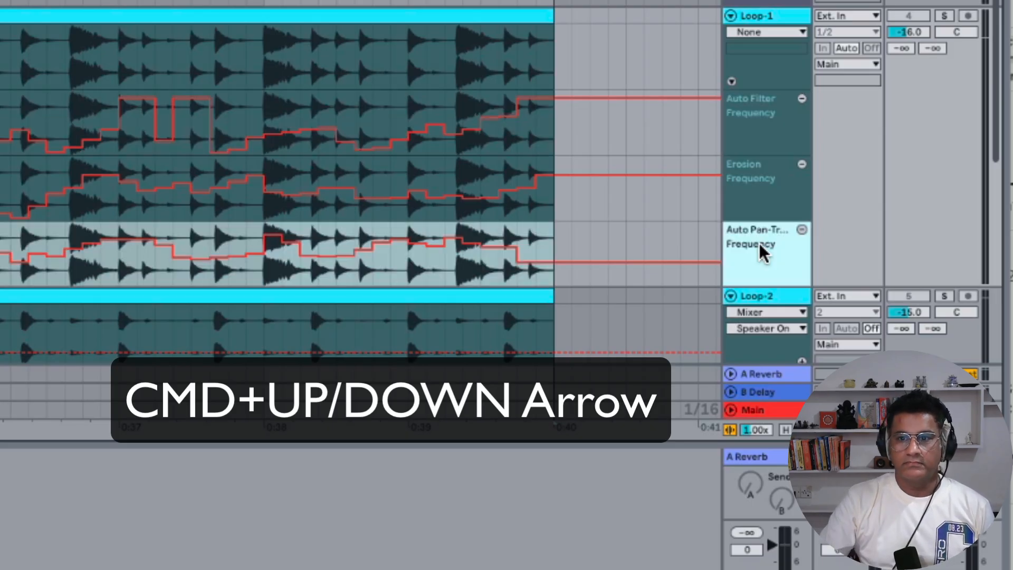
left_click(741, 190)
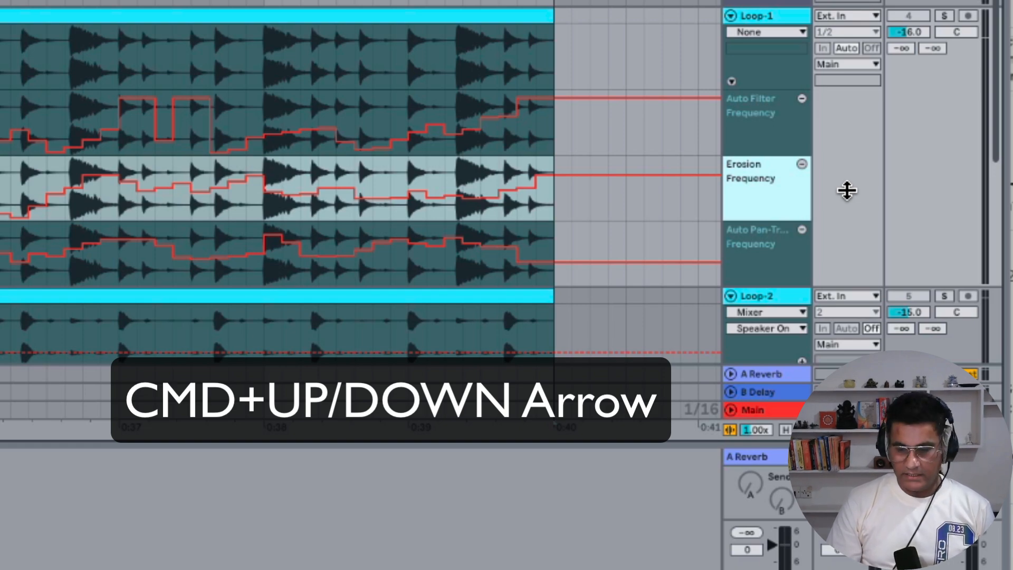
key("super+Down")
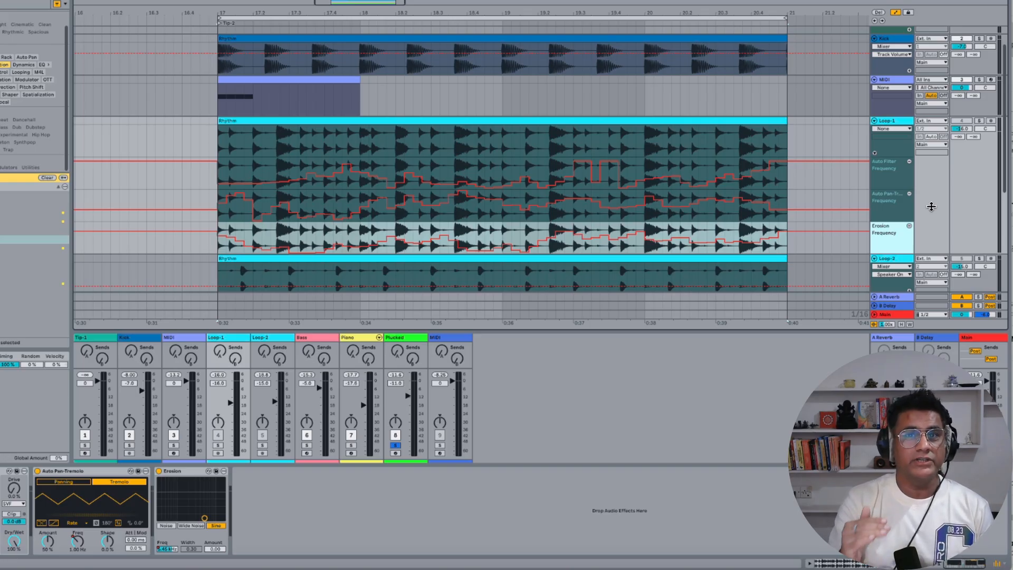
Hide the automation and detail views, then move the light-blue MIDI track down to the bottom of the track list
key("a")
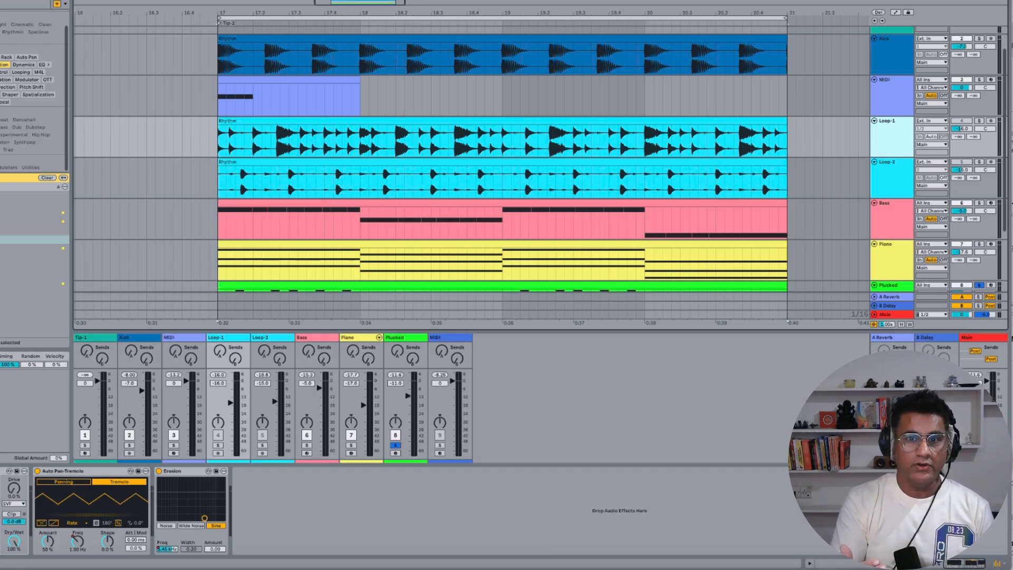
scroll(860, 222, "down", 1)
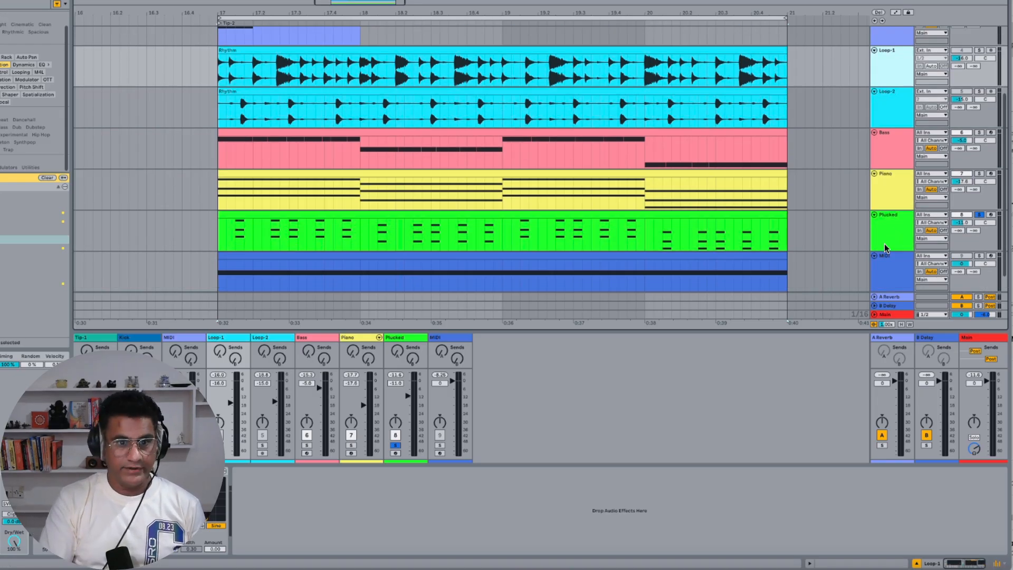
key("shift+Tab")
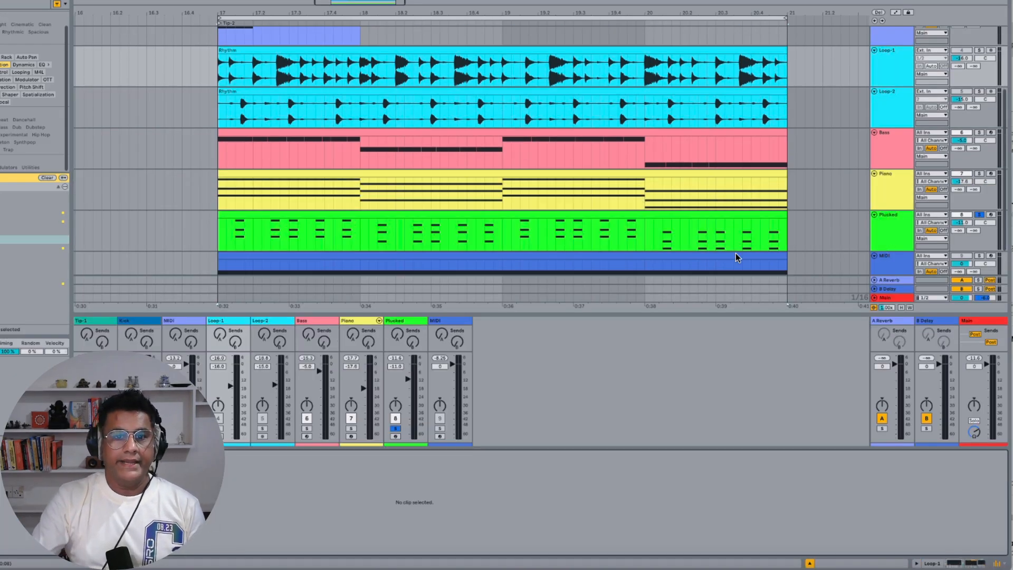
key("ctrl+alt+m")
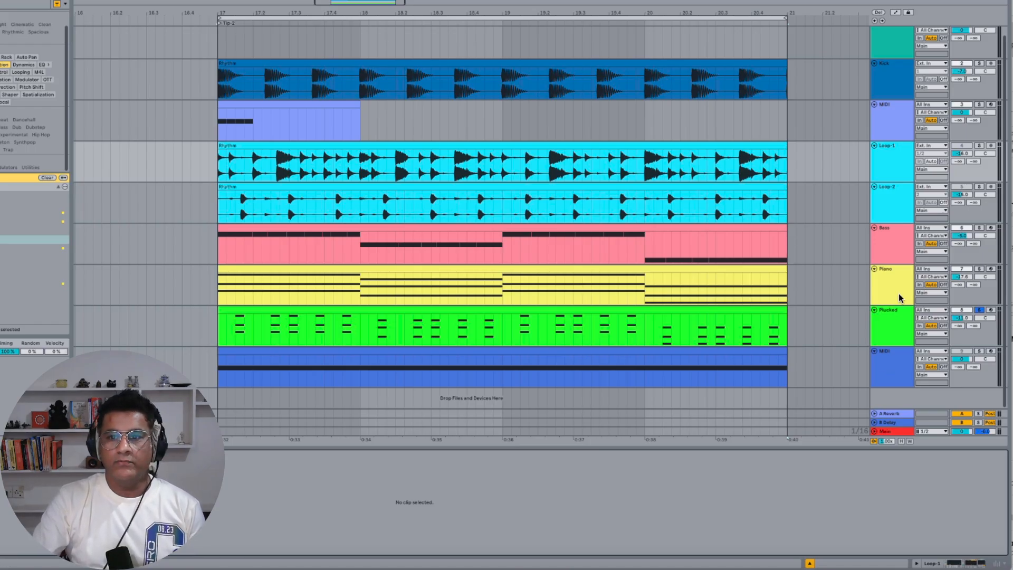
left_click(893, 134)
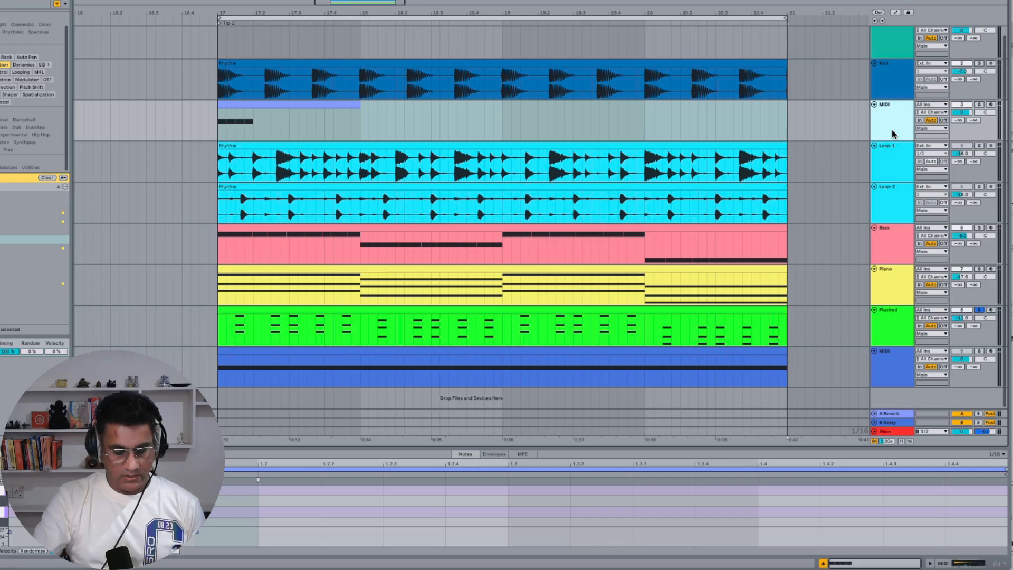
key("super+Down")
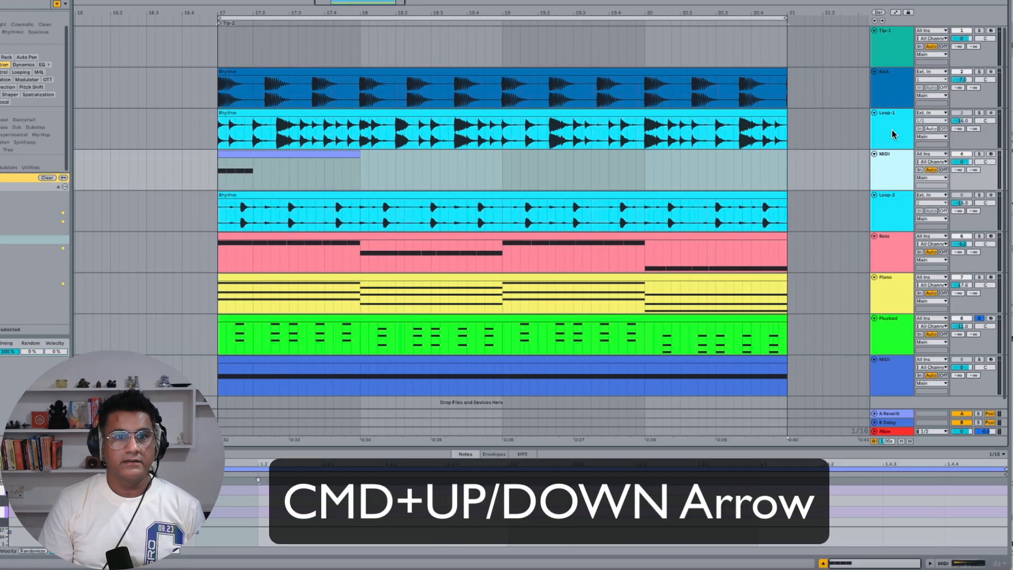
key("super+Down")
key("super+Down")
key("super+Down")
key("super+Down")
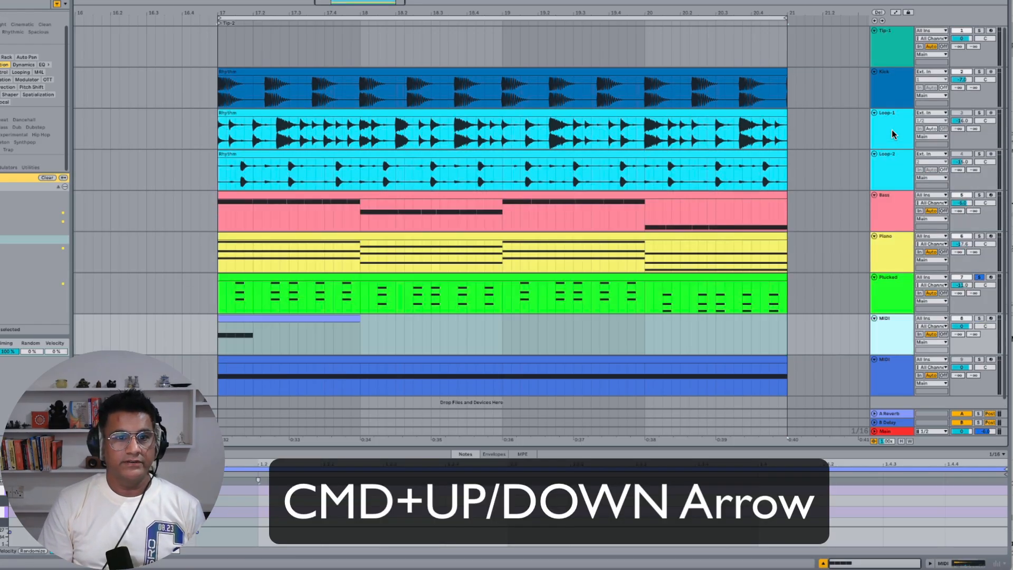
key("super+Down")
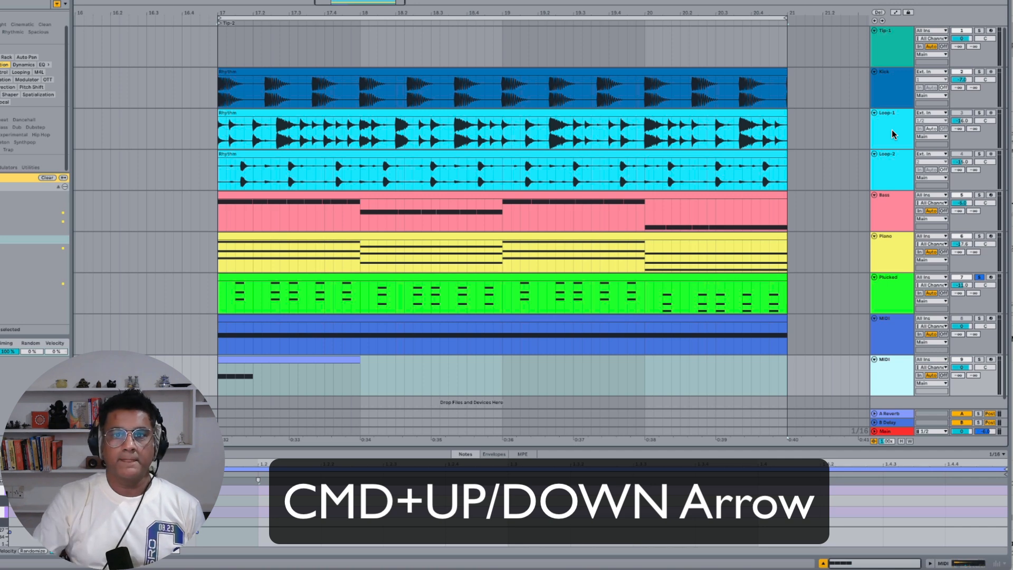
Move the dark-blue MIDI track up so it sits directly below Loop-2
left_click(898, 101)
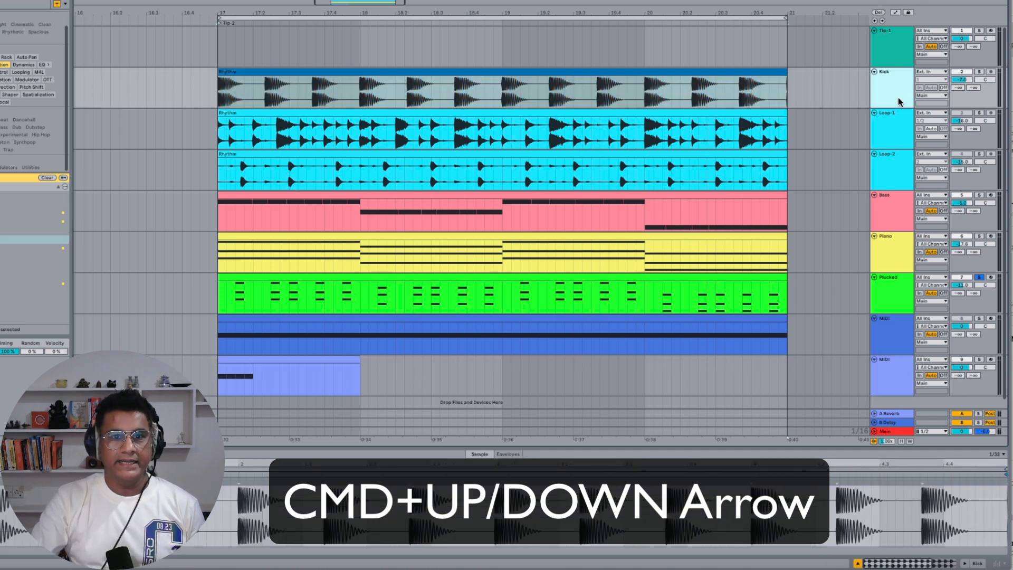
left_click(898, 332)
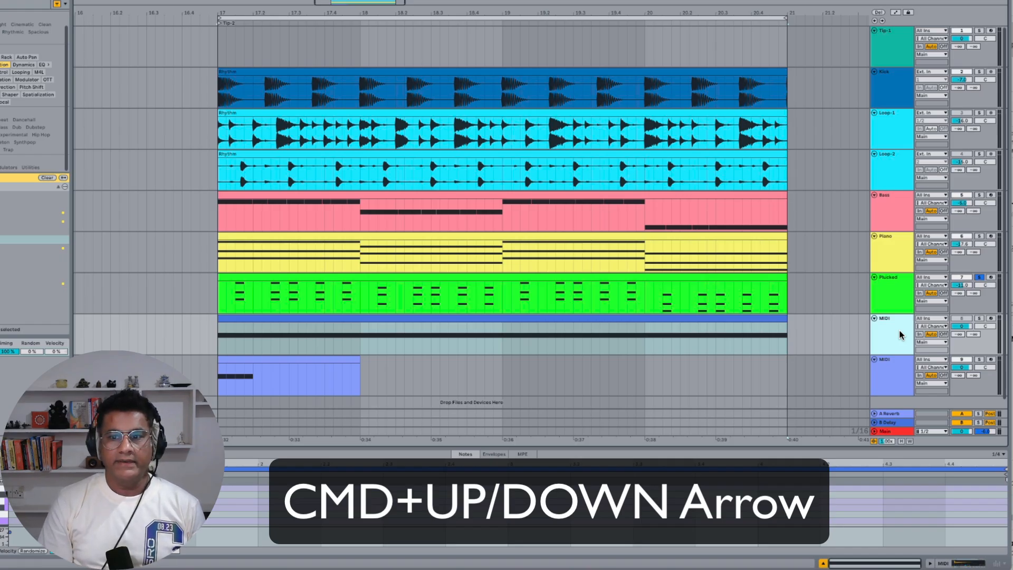
key("super+Up")
key("super+Up")
key("super+Up")
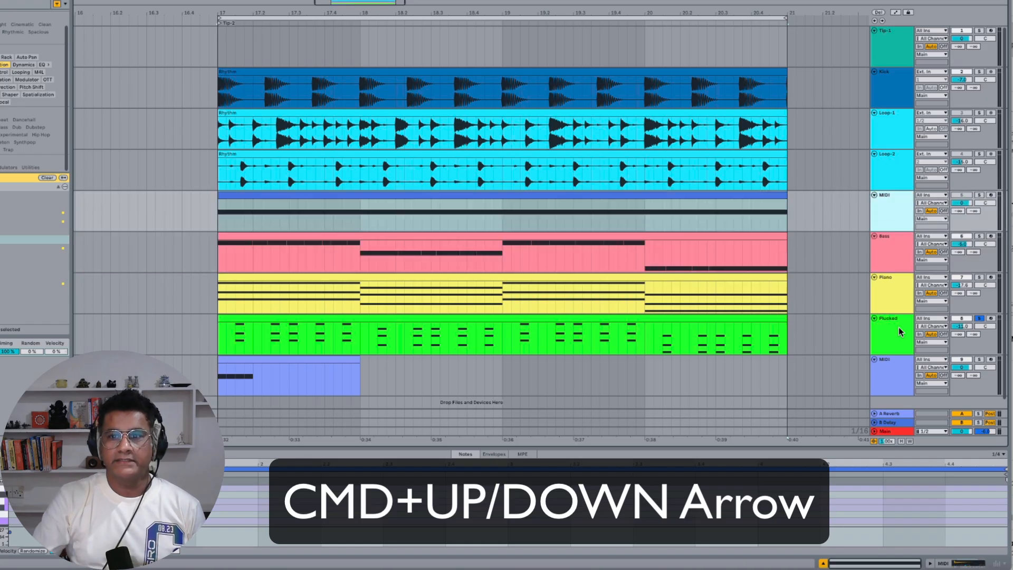
Move the Loop-2 track down below the Plucked track
left_click(892, 186)
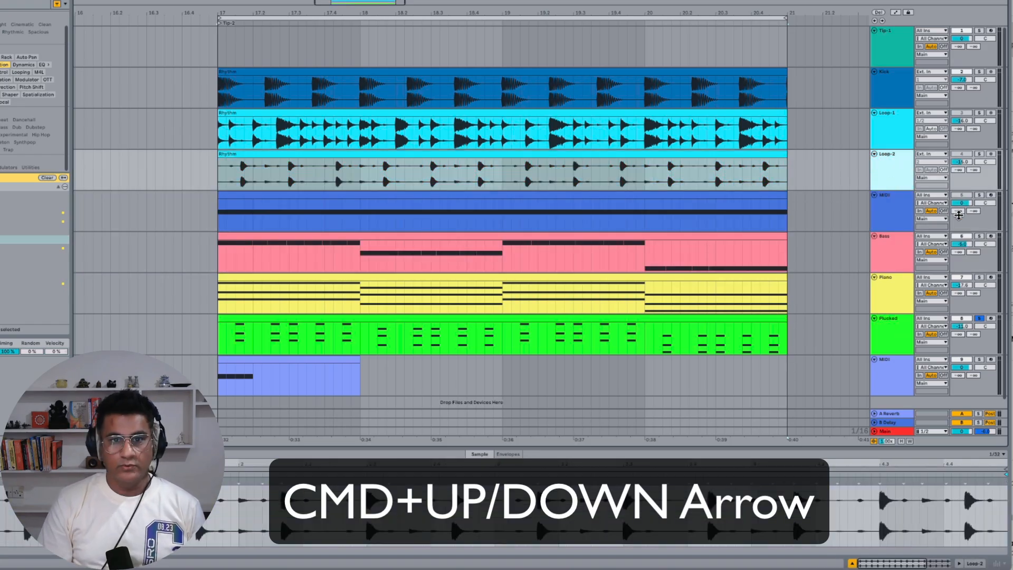
key("super+Down")
key("super+Down")
key("super+Down")
key("super+Down")
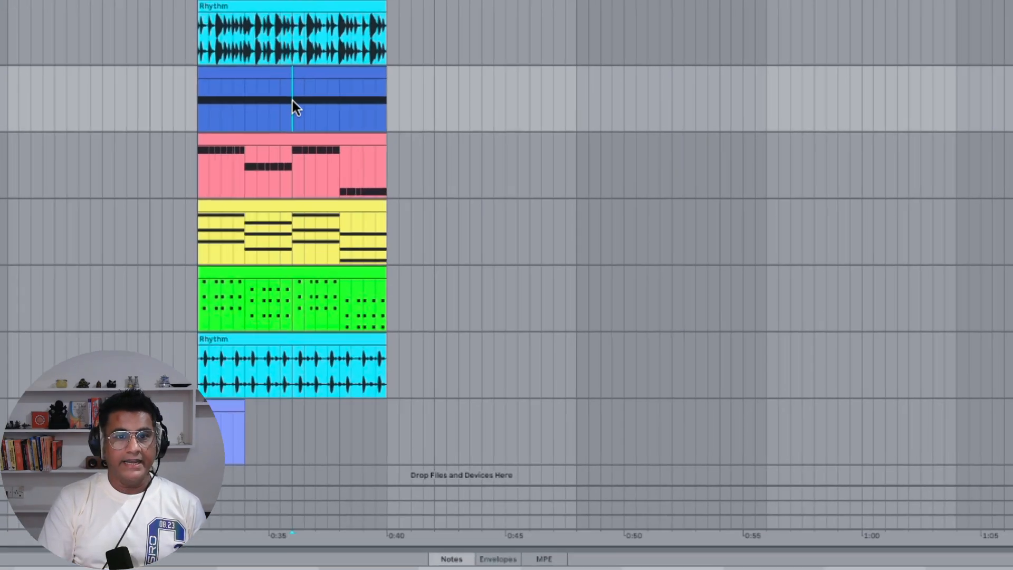
Insert 16 bars of time at the insert marker, then undo the insertion
key("super+i")
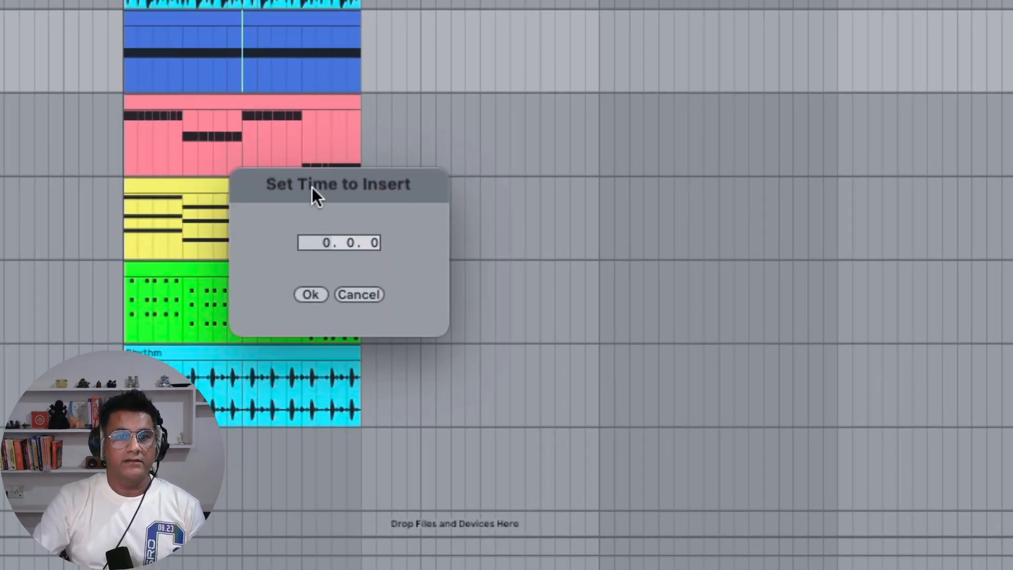
left_click_drag(312, 190, 664, 267)
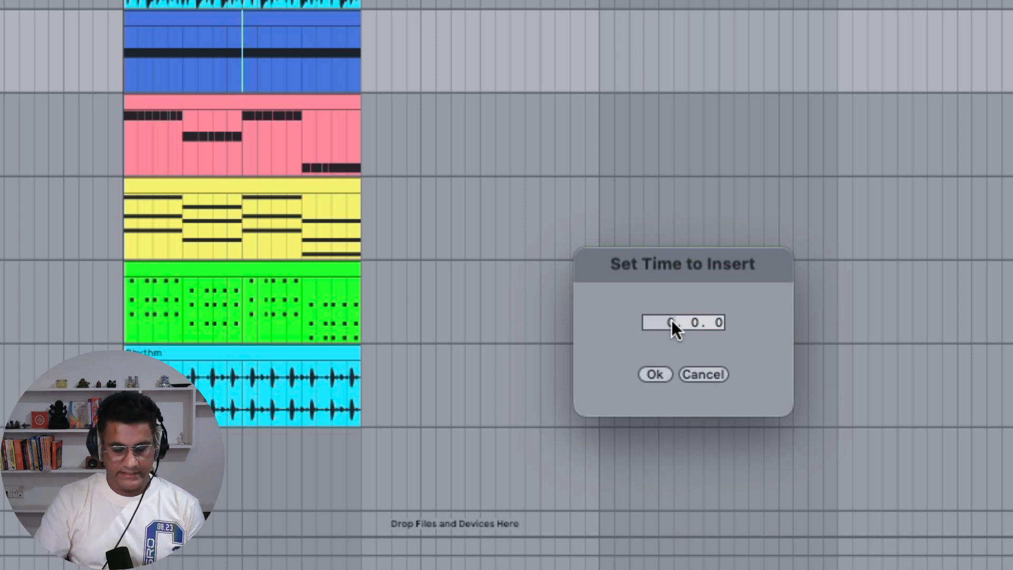
type("16")
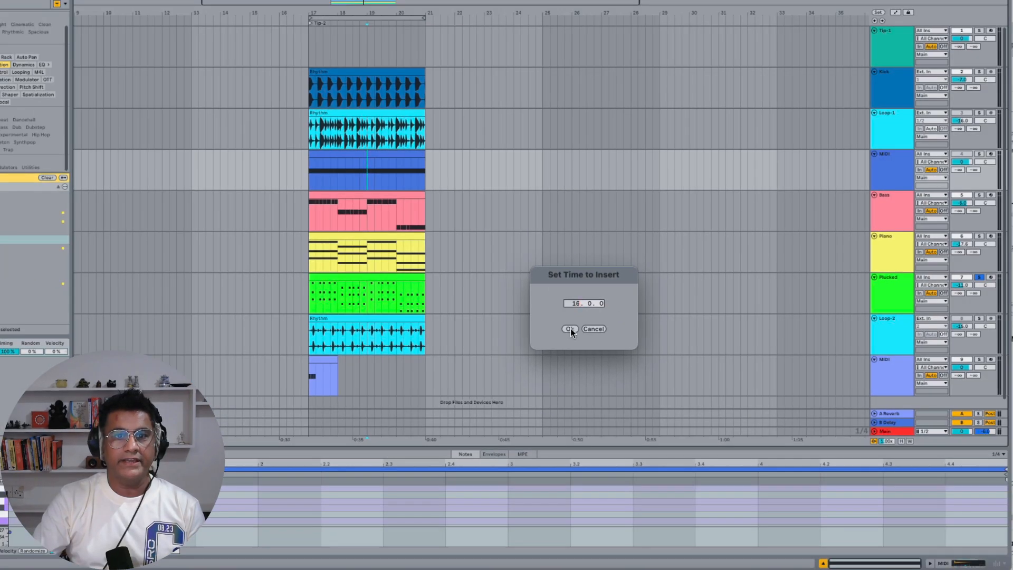
left_click(570, 328)
key("ctrl+z")
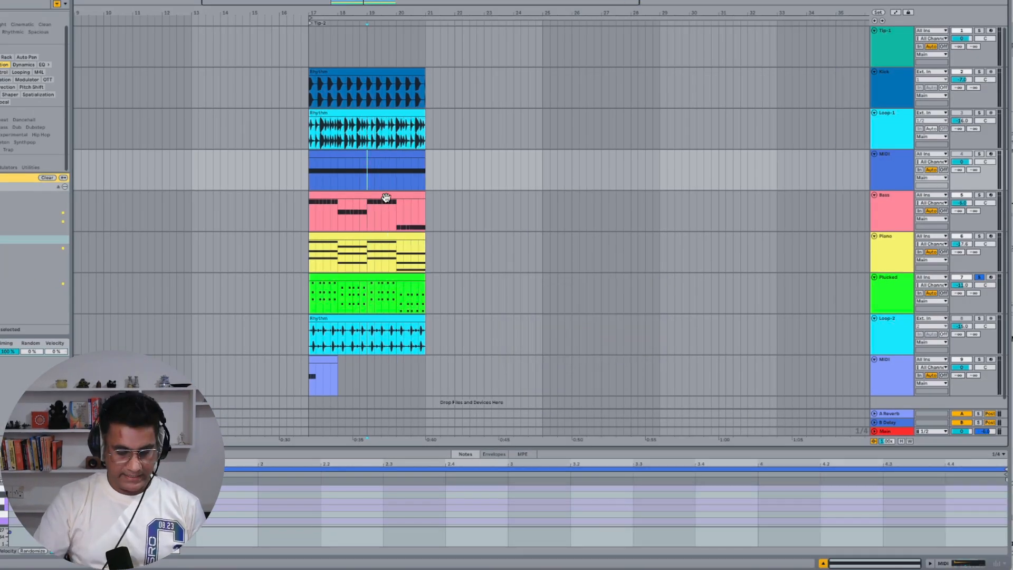
Insert 4 bars of time at the insert marker, then undo the insertion
key("ctrl+i")
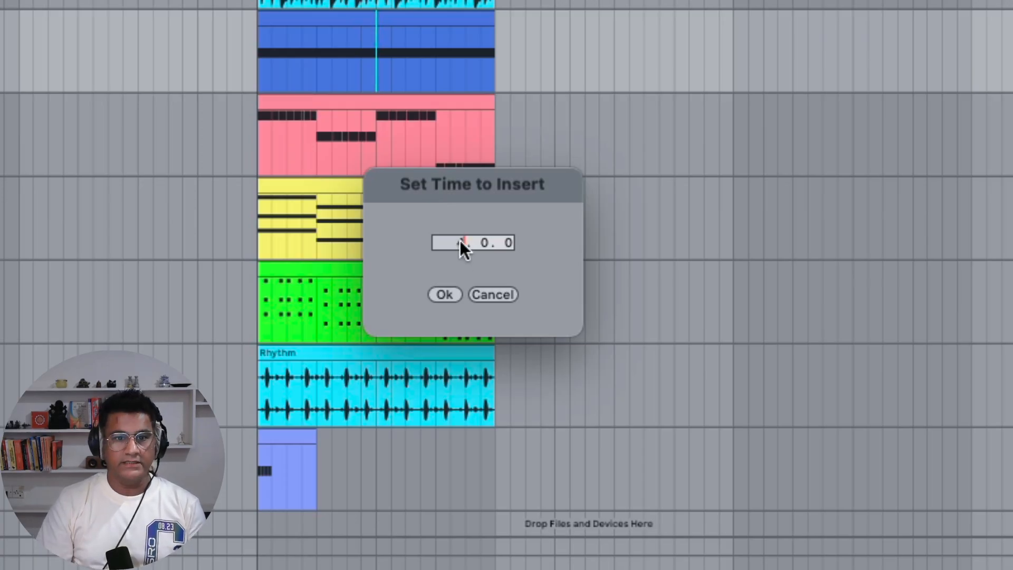
type("4.")
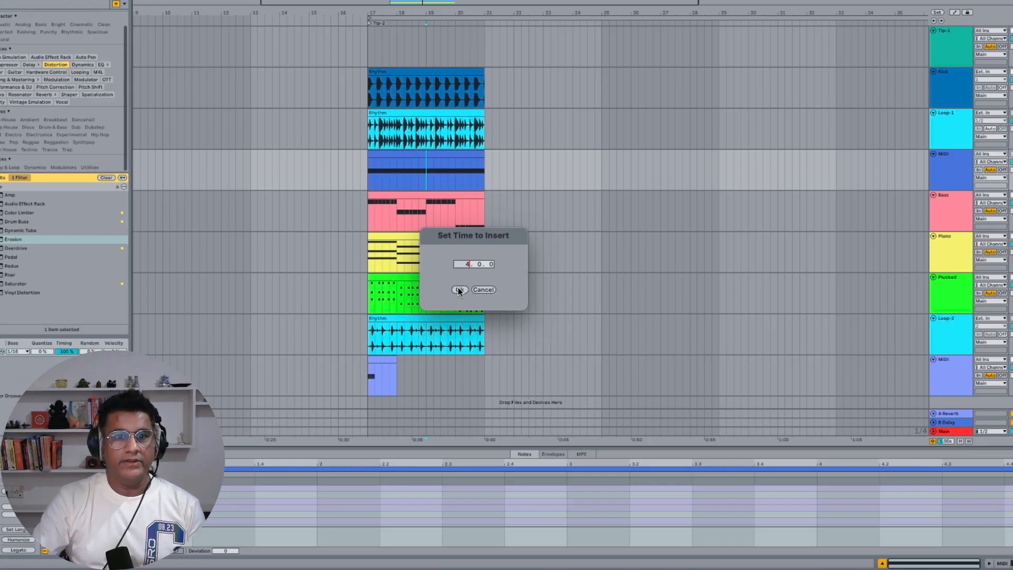
left_click(443, 294)
key("ctrl+z")
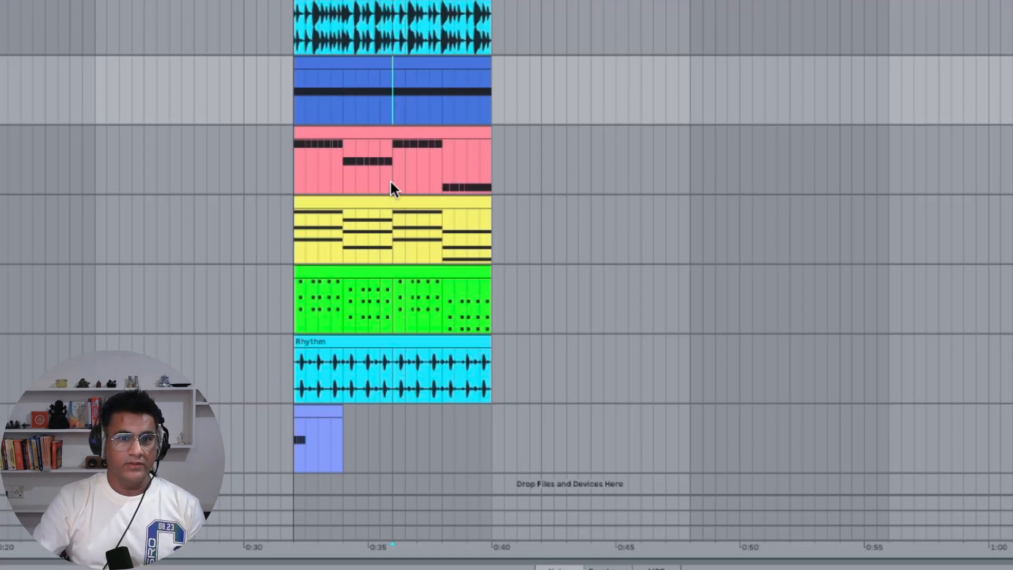
Select a time range at the start of the clips and insert that length of empty time twice
left_click_drag(294, 172, 381, 175)
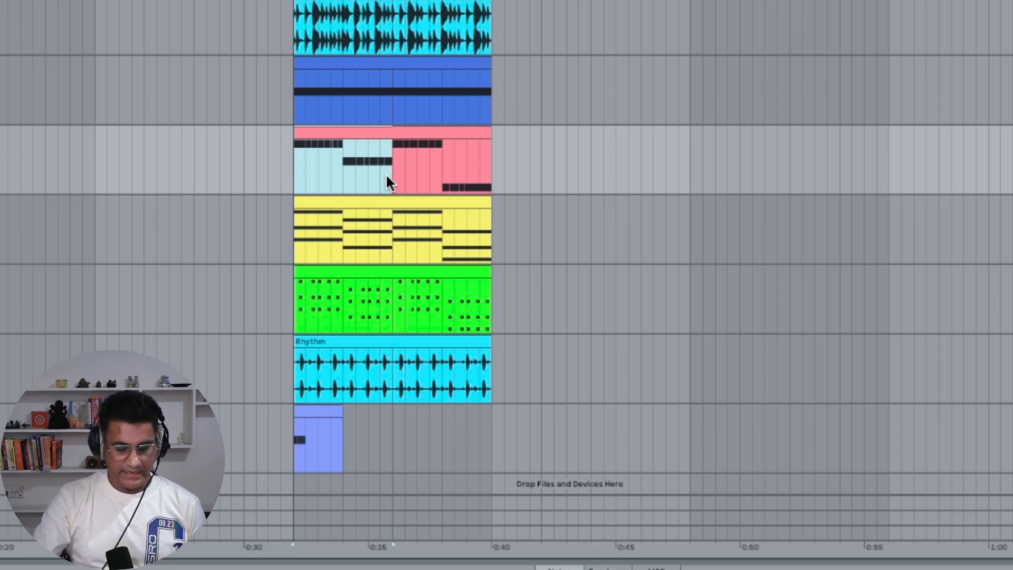
key("ctrl+i")
key("ctrl+i")
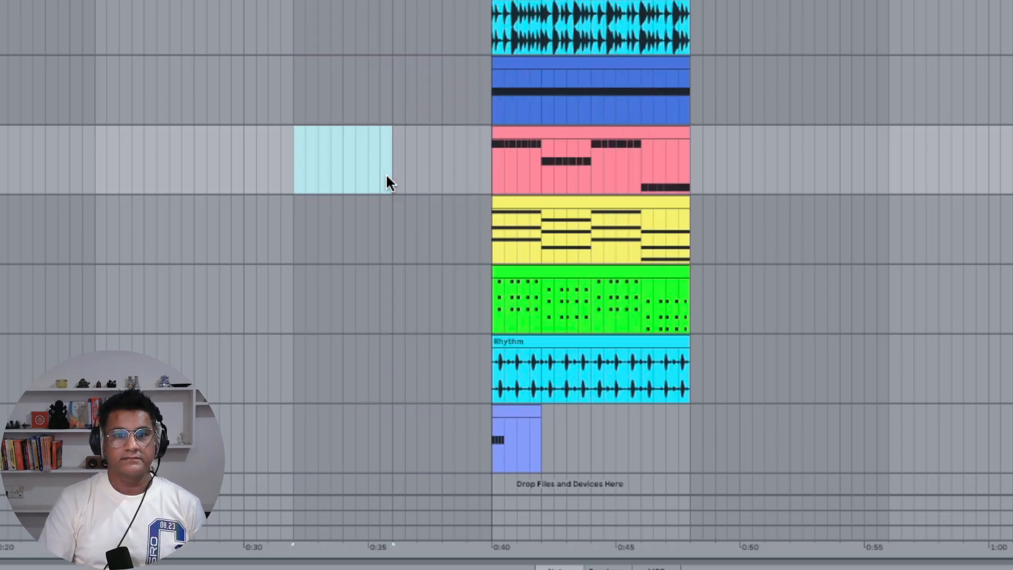
Select a time range in the middle of the clips and repeatedly insert that length of empty time there
left_click_drag(591, 157, 688, 169)
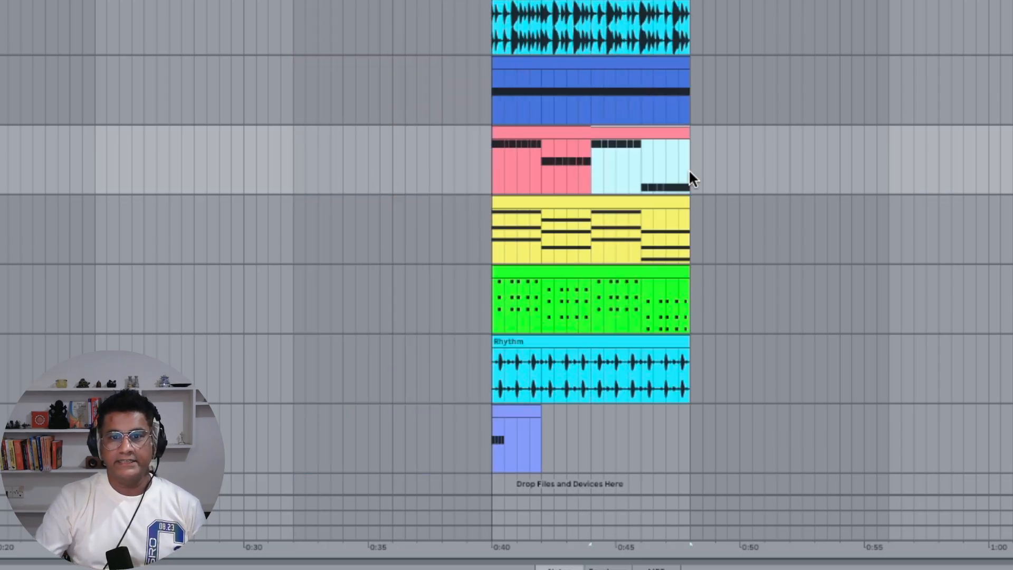
key("ctrl+i")
key("ctrl+i")
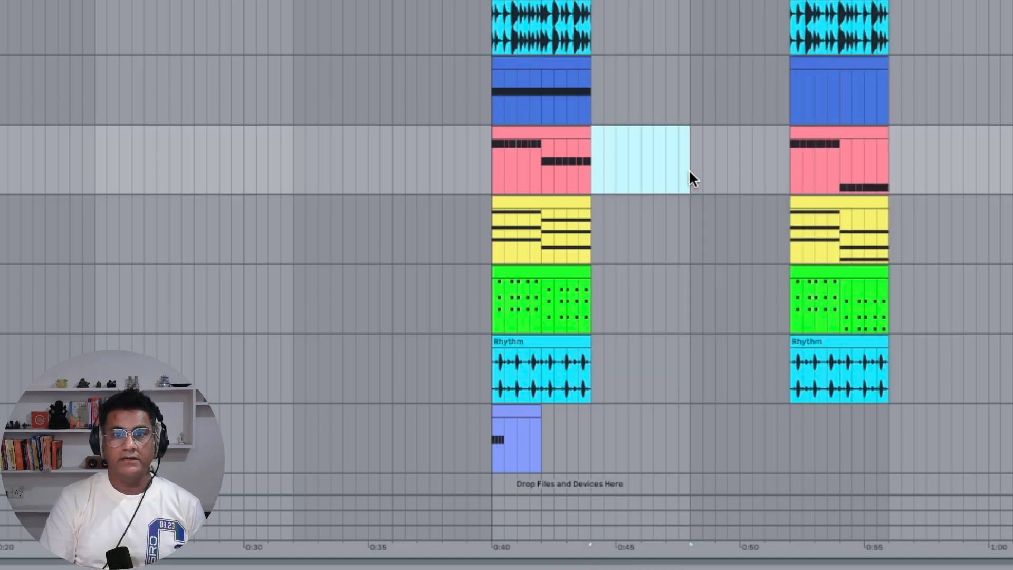
key("ctrl+i")
key("ctrl+i")
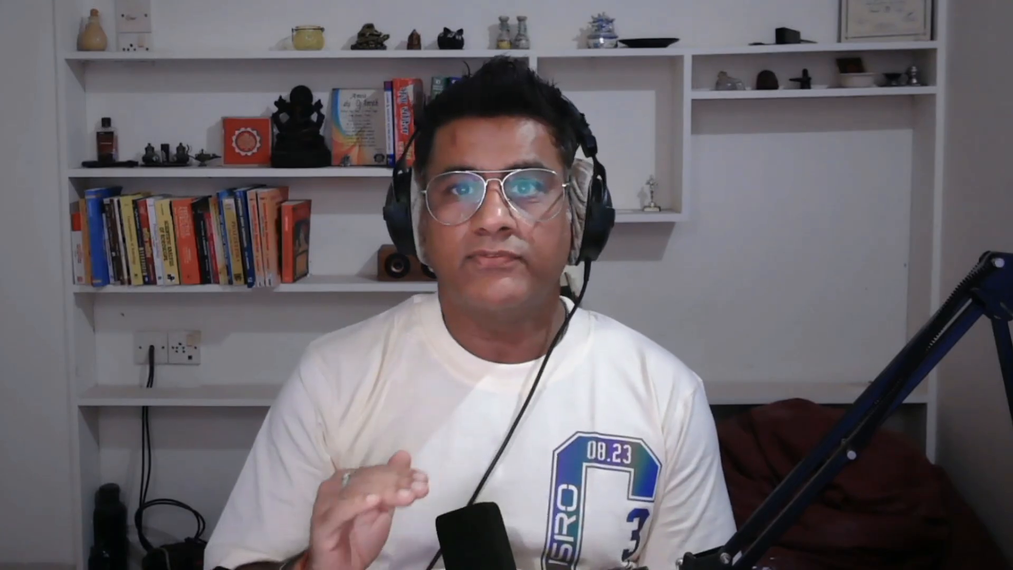